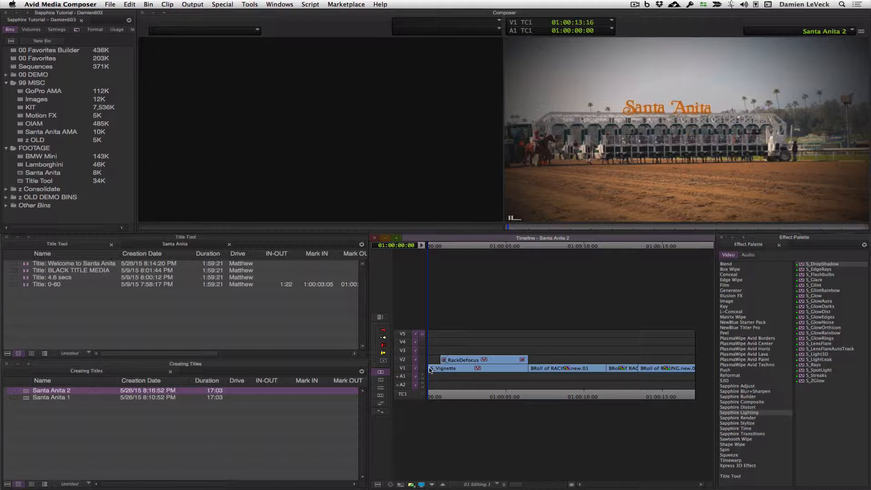
Play the opening of the Santa Anita 2 sequence to review its finished animated title.
key(space)
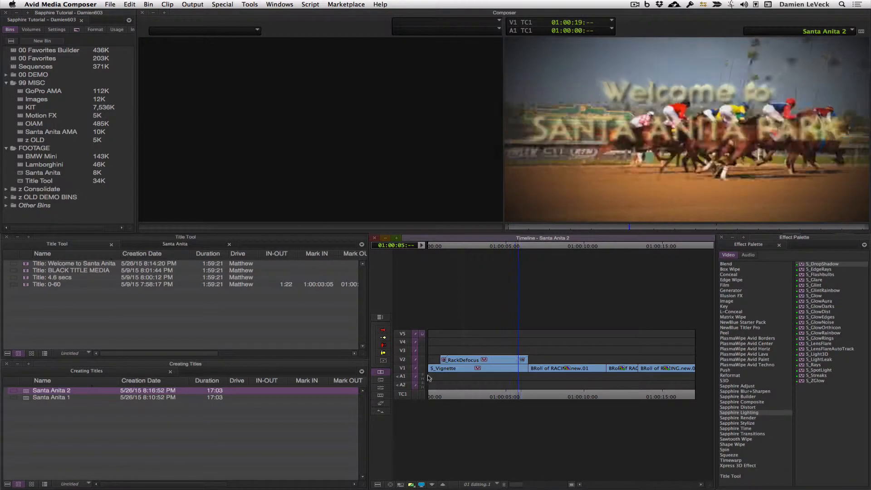
click(435, 369)
key(space)
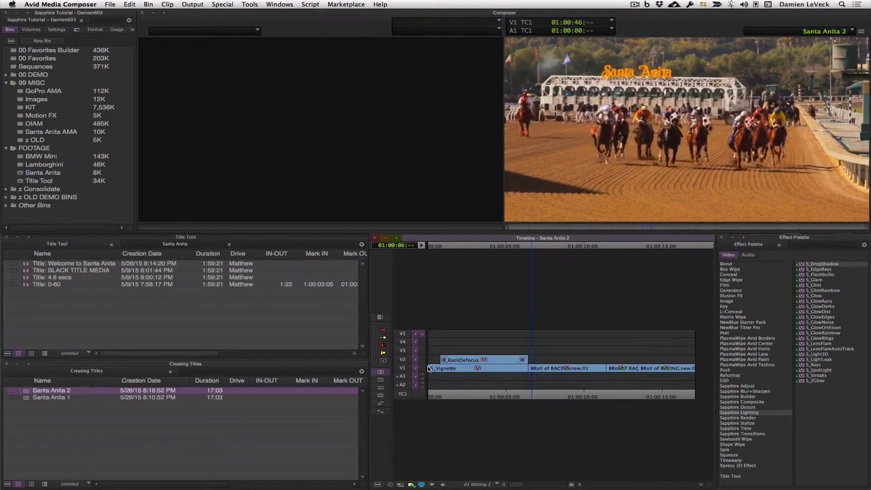
click(432, 367)
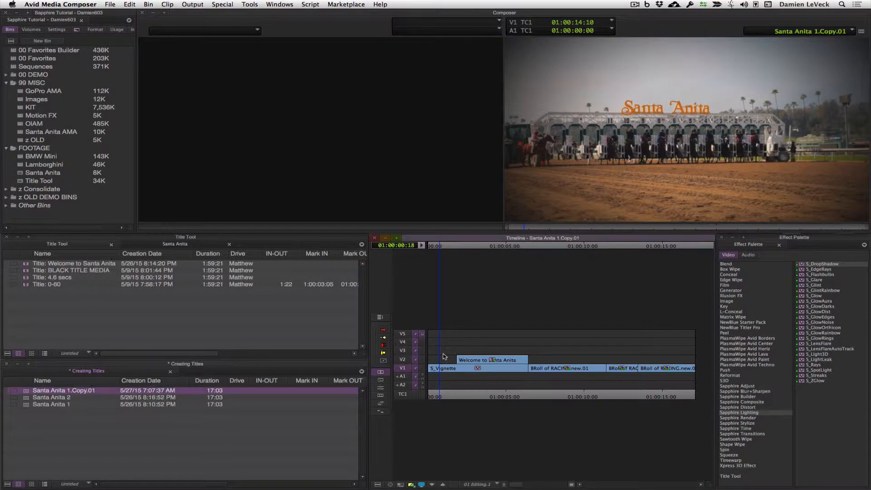
Scrub through the Welcome to Santa Anita title on V2 to examine it over the vignetted background clip.
drag(451, 362, 478, 369)
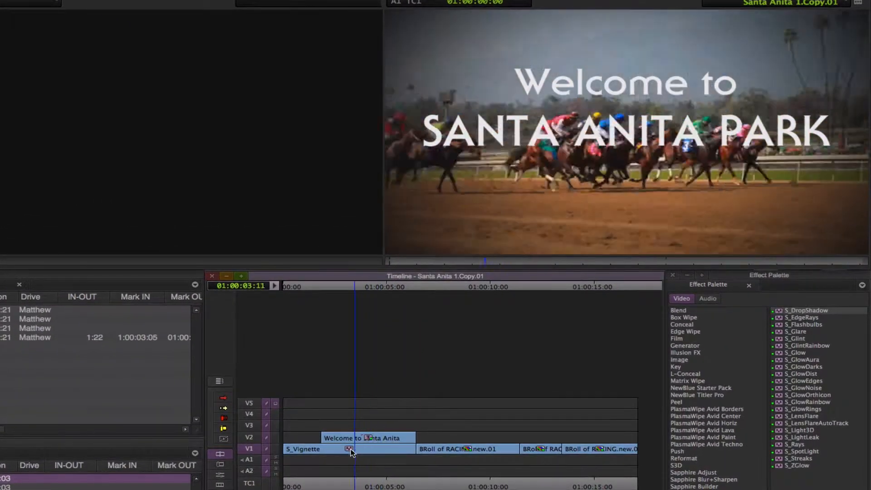
drag(350, 451, 347, 452)
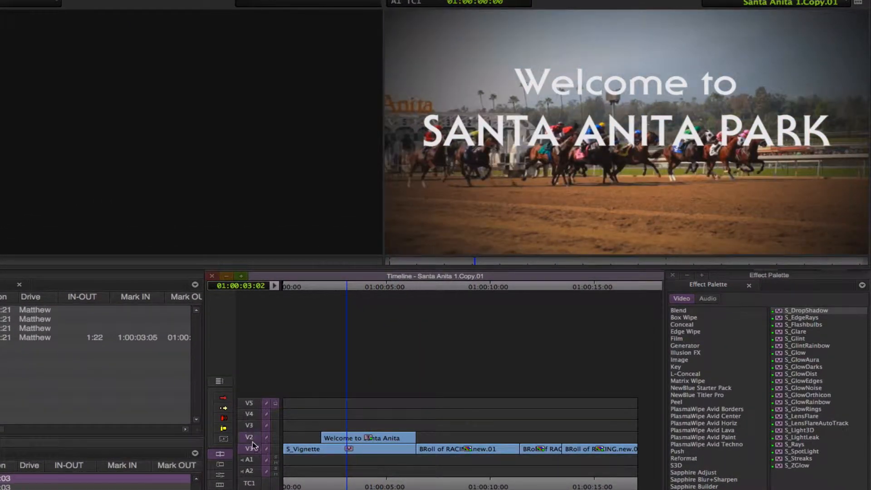
click(355, 441)
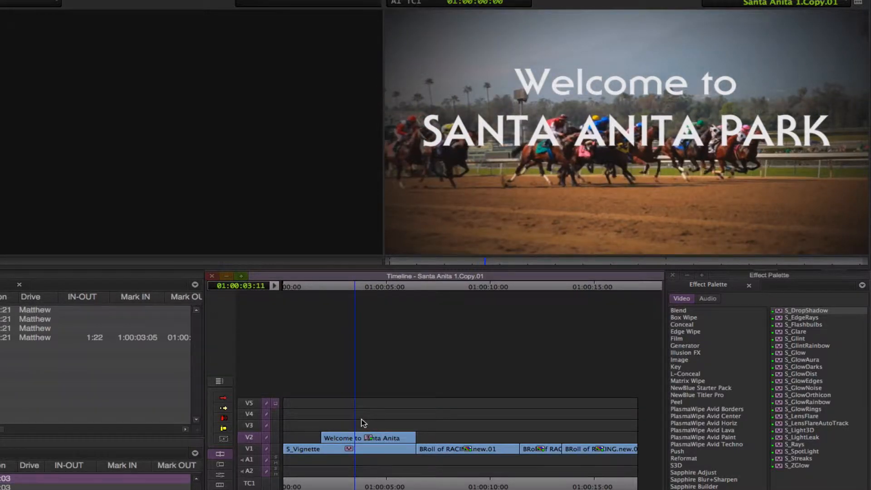
key(super+bracketright)
key(super+bracketright)
drag(419, 439, 445, 446)
key(super+bracketleft)
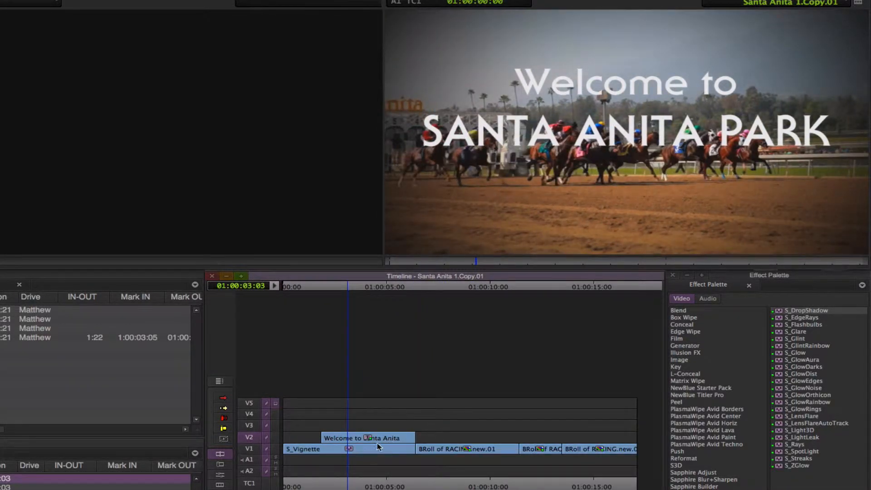
drag(377, 442, 326, 423)
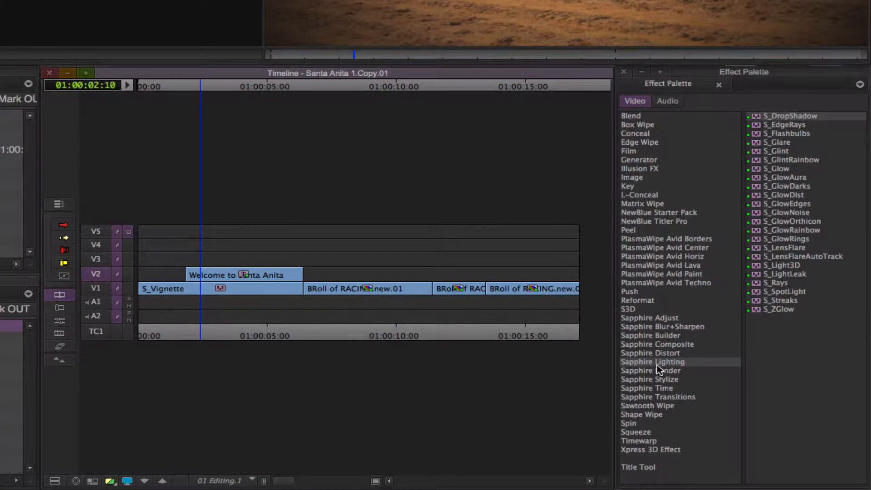
Apply the S_DropShadow effect from the Sapphire Lighting category to the Welcome to Santa Anita title on V2.
click(658, 384)
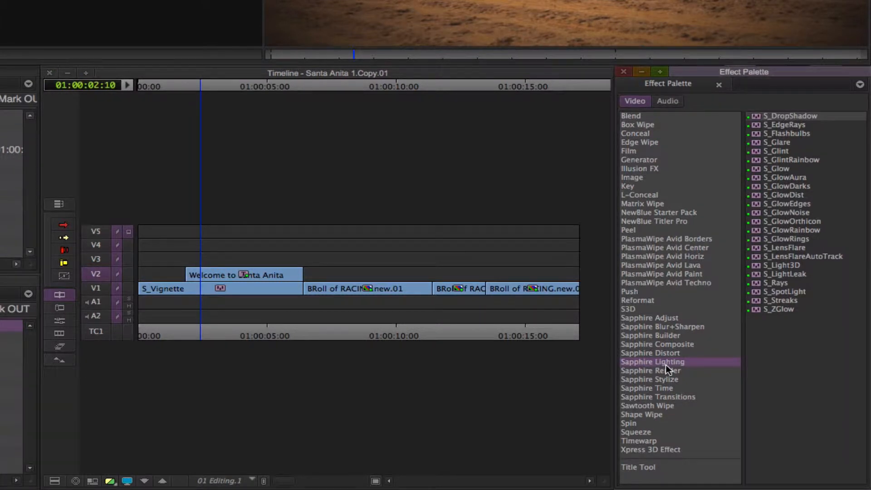
click(755, 118)
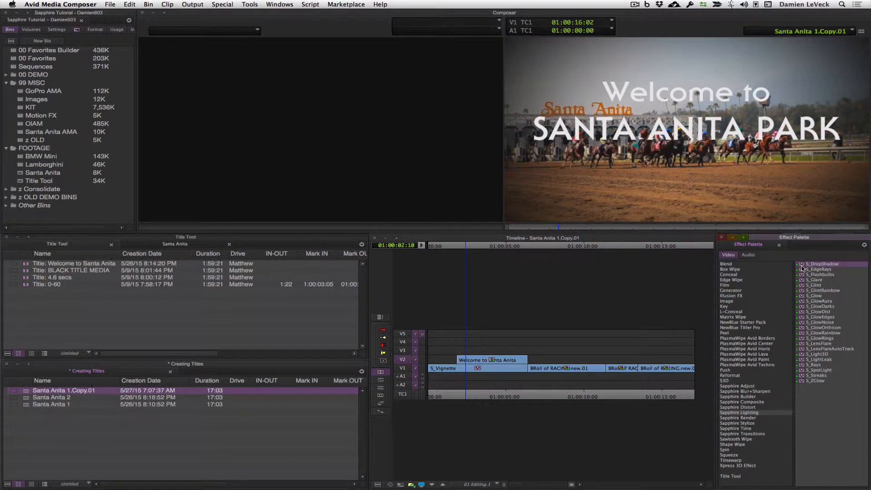
drag(801, 268, 471, 354)
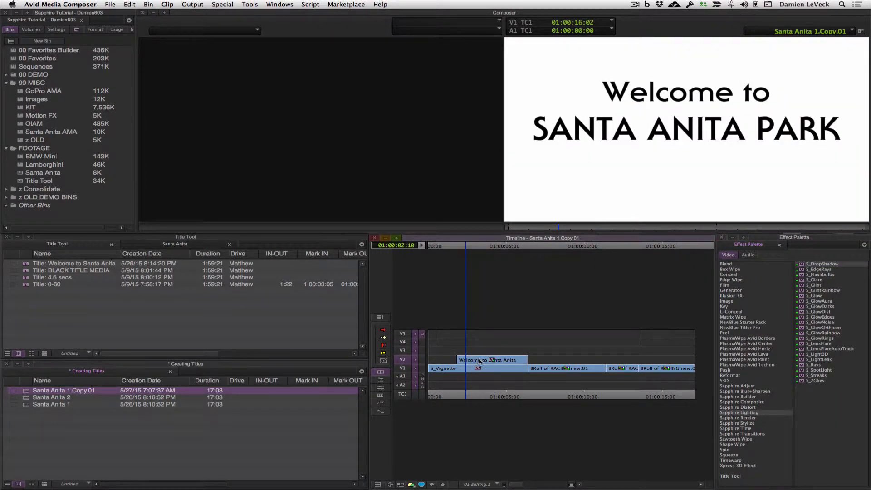
click(479, 362)
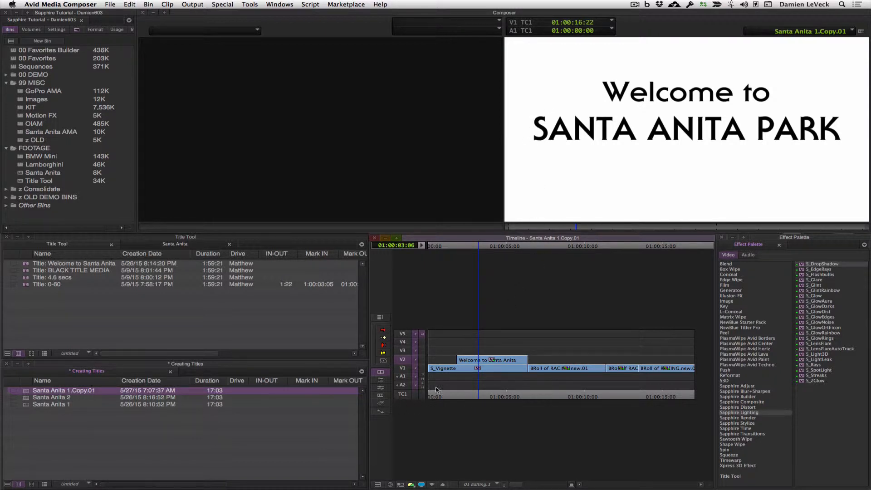
Park on the title, open its effect parameters and enable Apply To Title/Key for S_DropShadow.
click(480, 360)
click(483, 360)
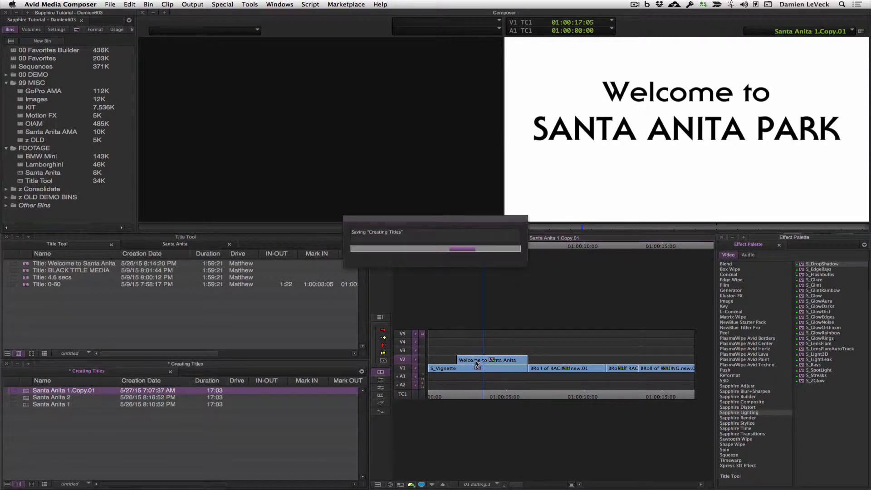
click(380, 388)
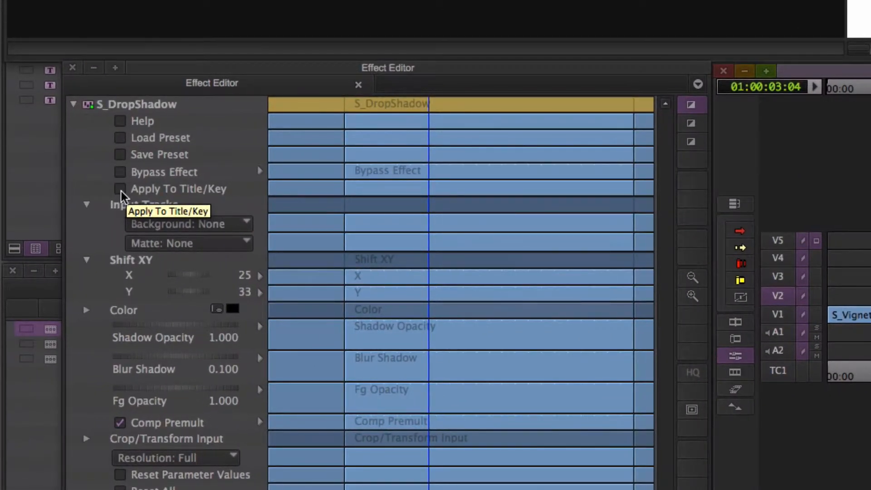
click(120, 189)
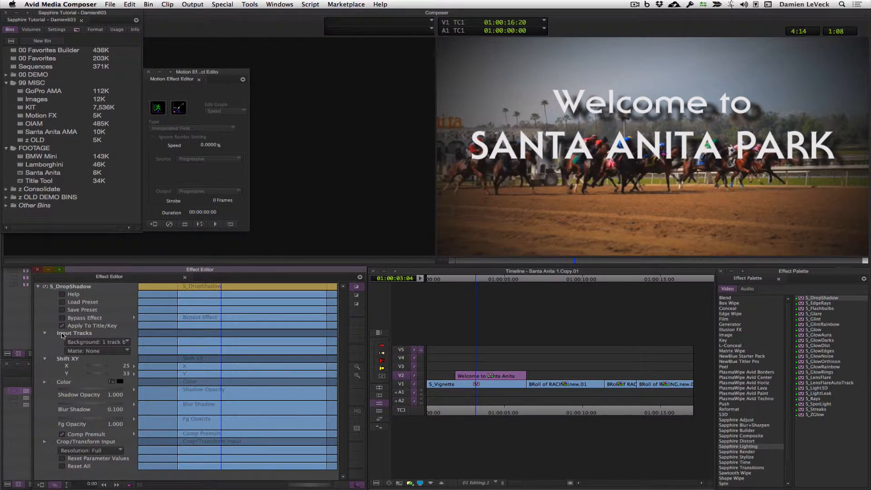
Set the drop shadow's Shift X and Shift Y to 10 and its Blur Shadow to 0.066.
click(94, 368)
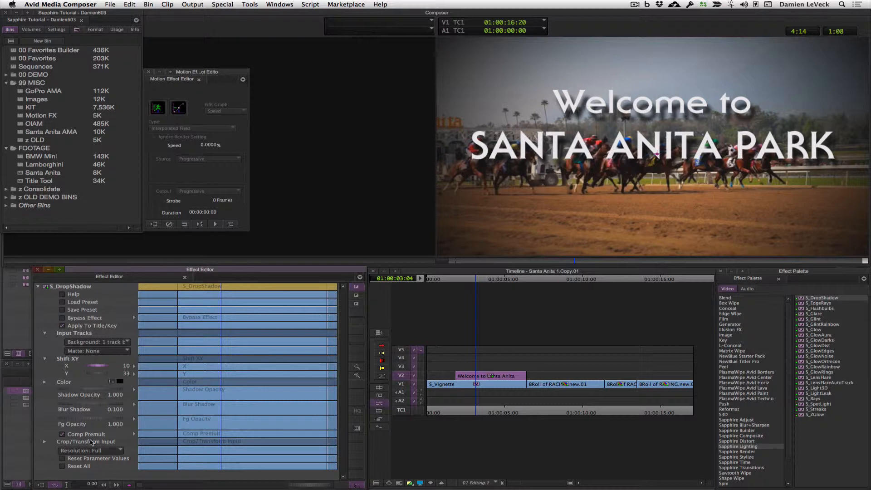
click(96, 373)
text(10)
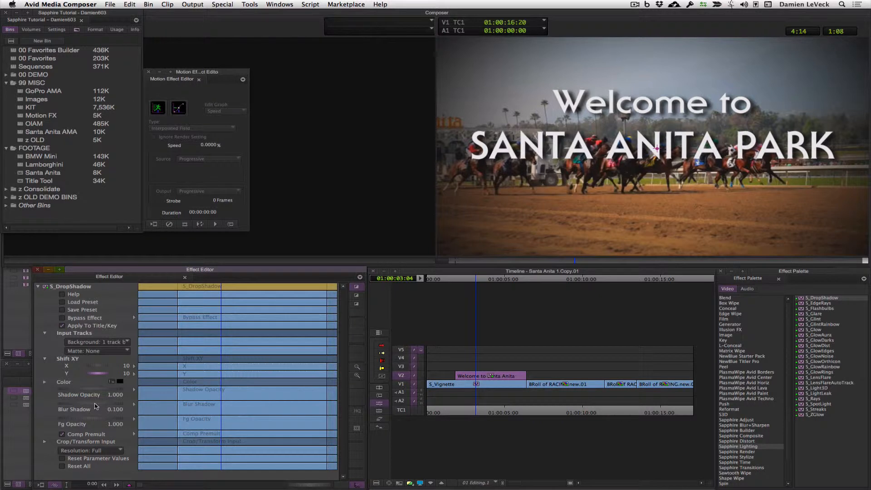
drag(95, 404, 84, 405)
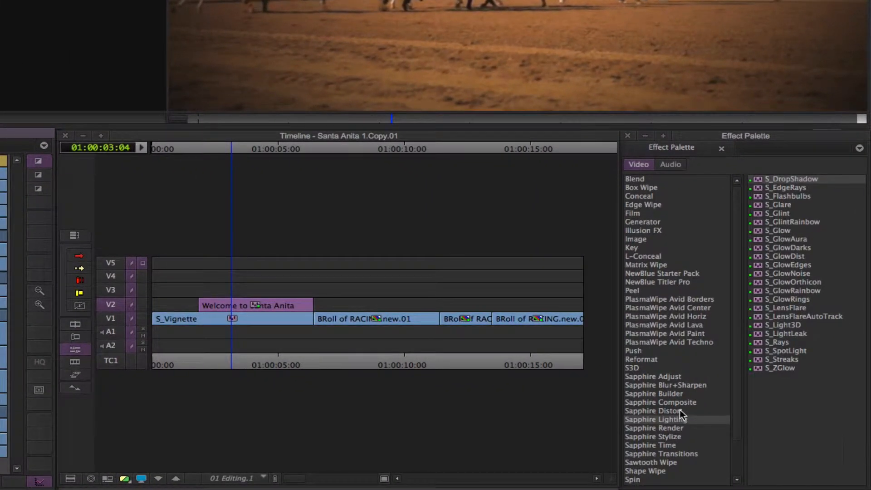
Stack the S_WarpDrops effect from the Sapphire Distort category on top of the title's drop shadow, keeping the existing effect.
click(679, 410)
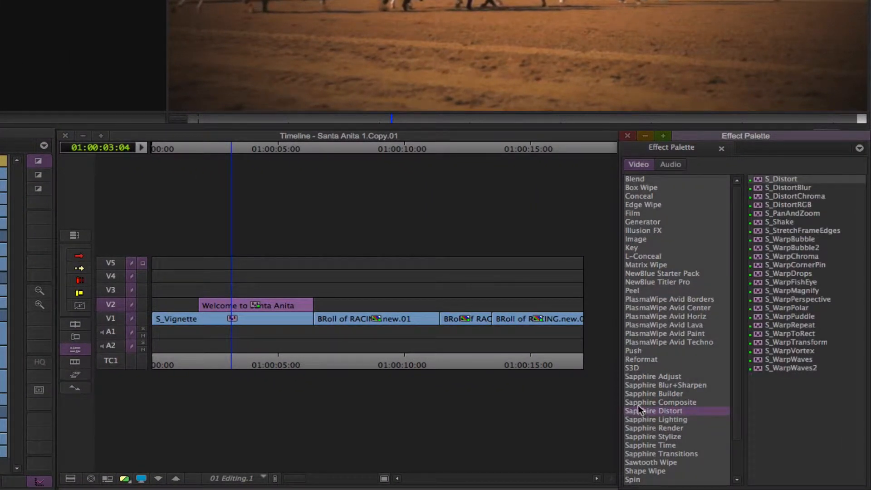
click(756, 274)
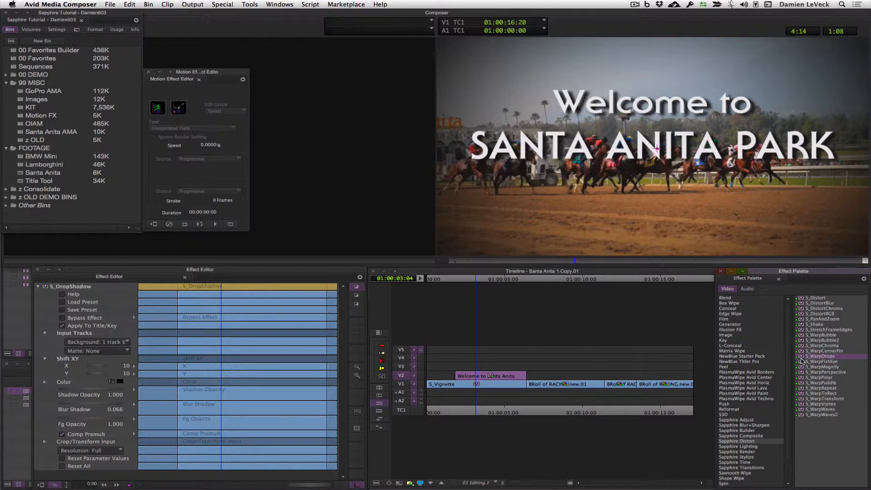
key(alt)
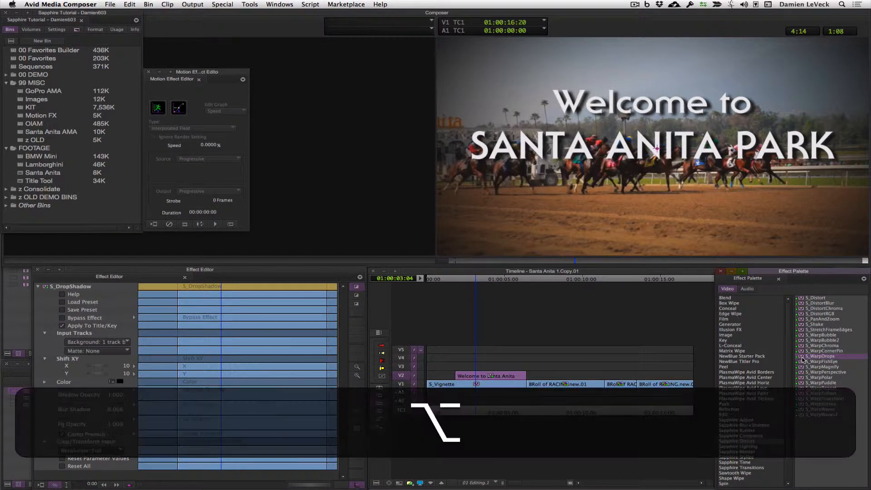
drag(803, 360, 486, 376)
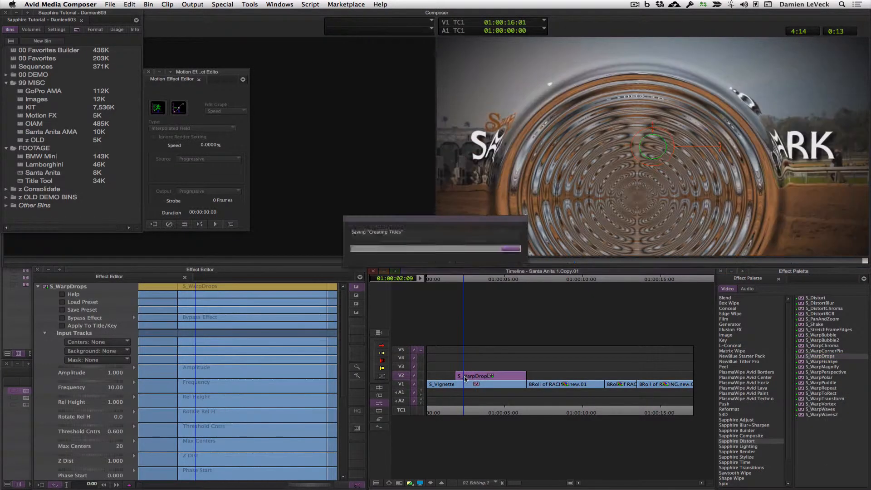
Play and scrub through the title segment to preview the S_WarpDrops distortion.
click(473, 379)
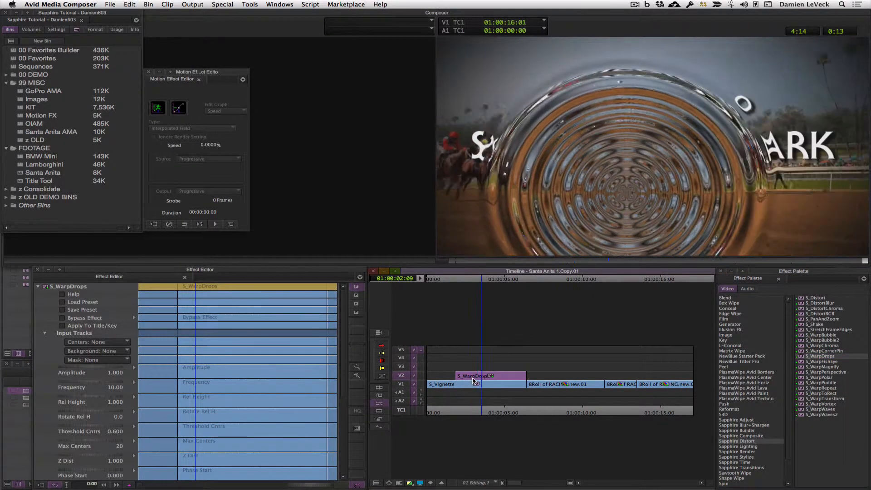
key(space)
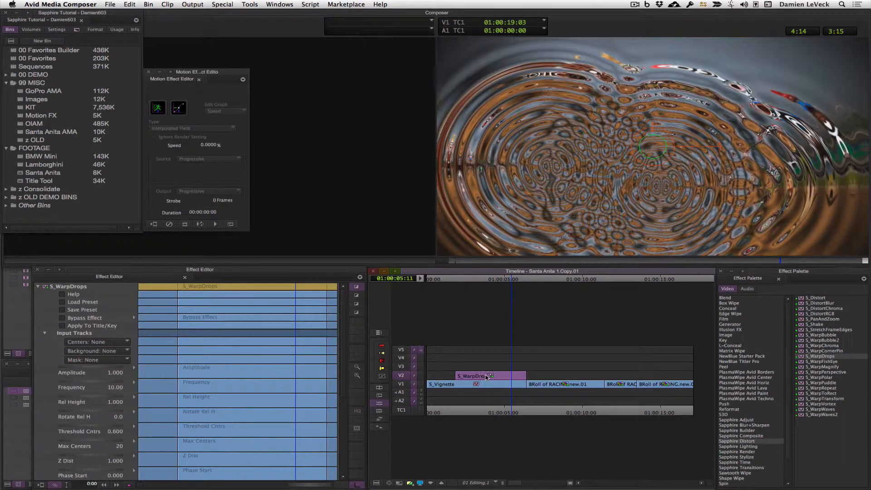
click(479, 376)
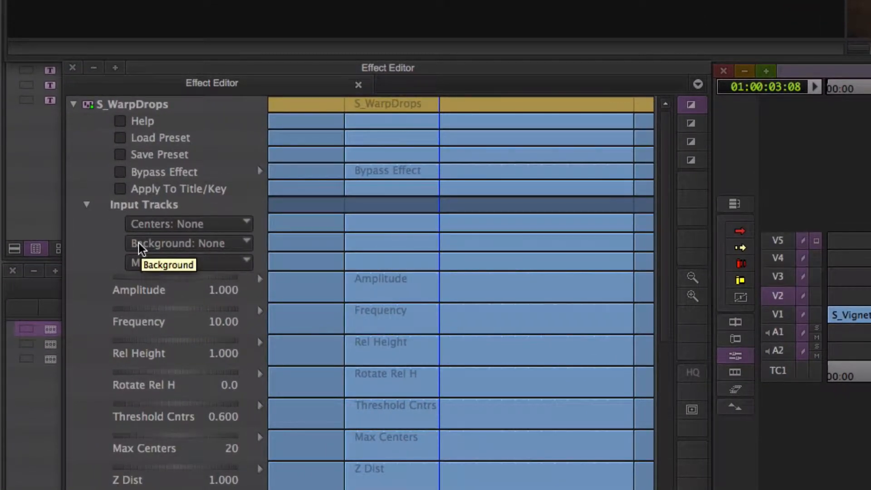
Collapse S_WarpDrops, expand the S_DropShadow parameters and set the drop shadow's Background input to None.
click(73, 104)
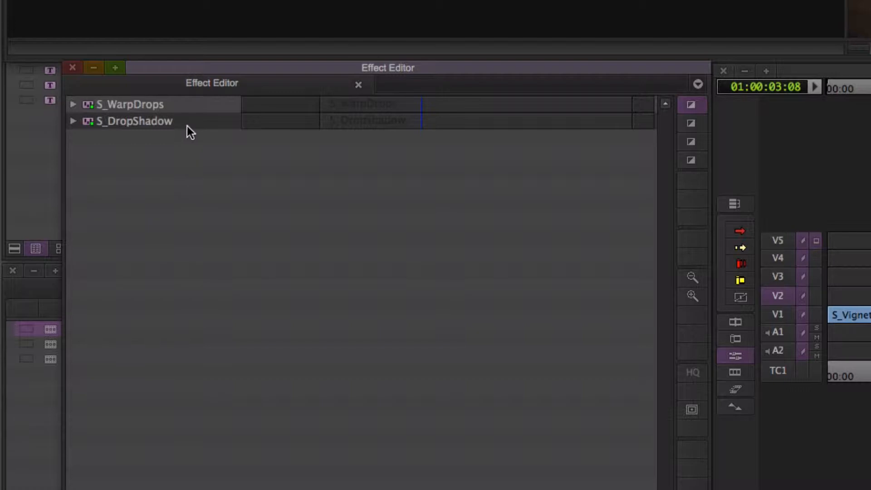
click(73, 121)
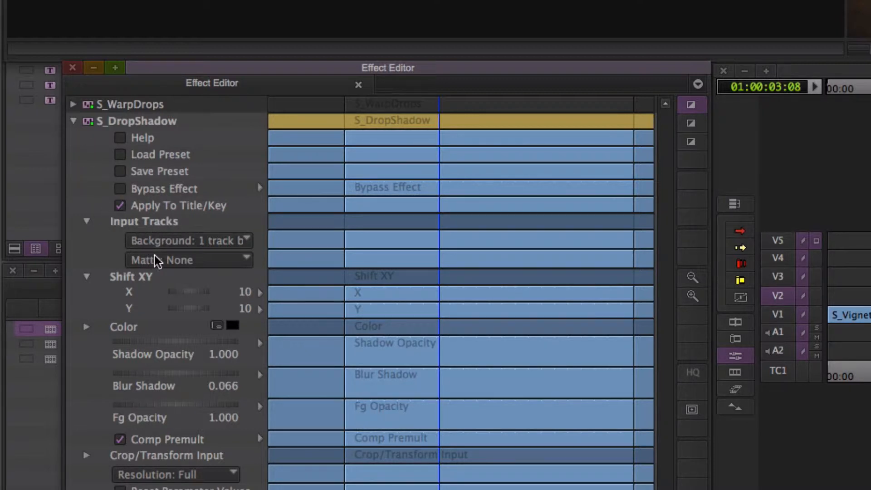
click(224, 241)
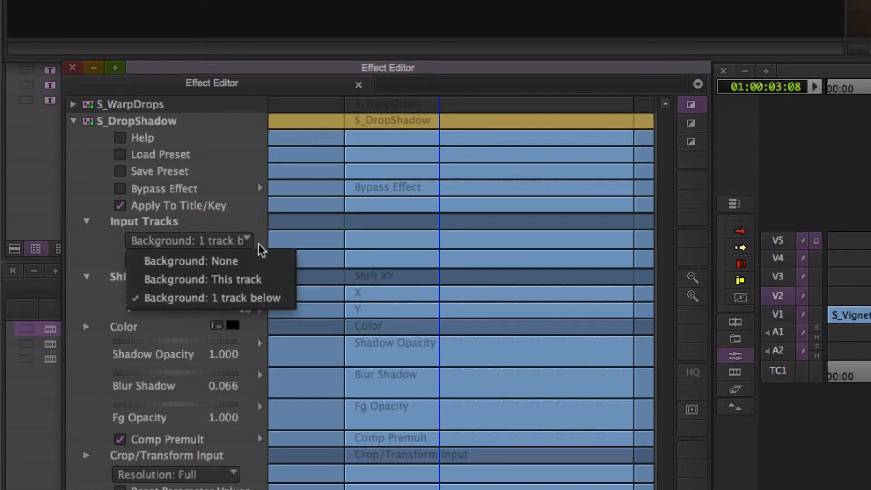
click(277, 263)
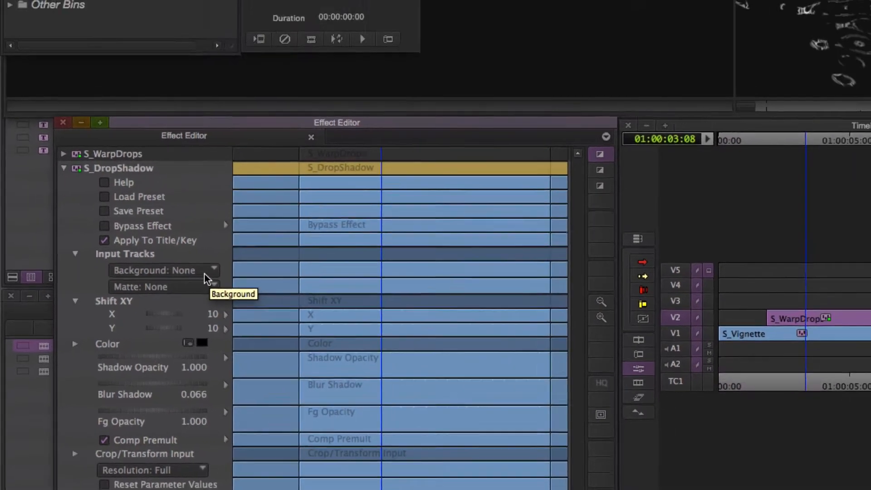
Try This track and 1 track below as the drop shadow's Background input, and return it to None.
click(240, 245)
click(121, 367)
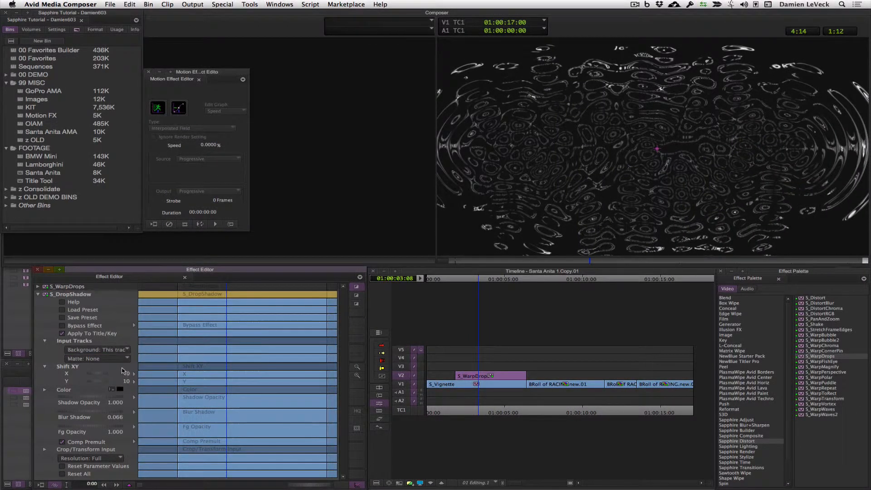
click(124, 351)
click(122, 376)
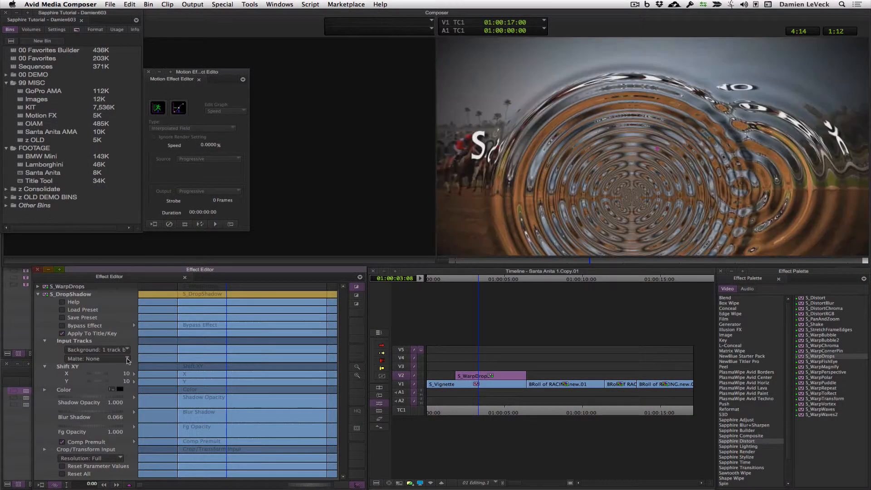
click(124, 351)
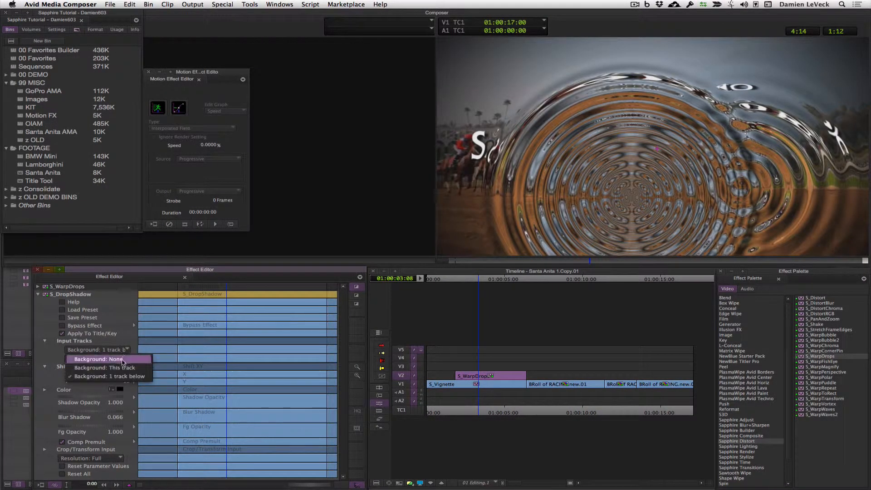
click(122, 359)
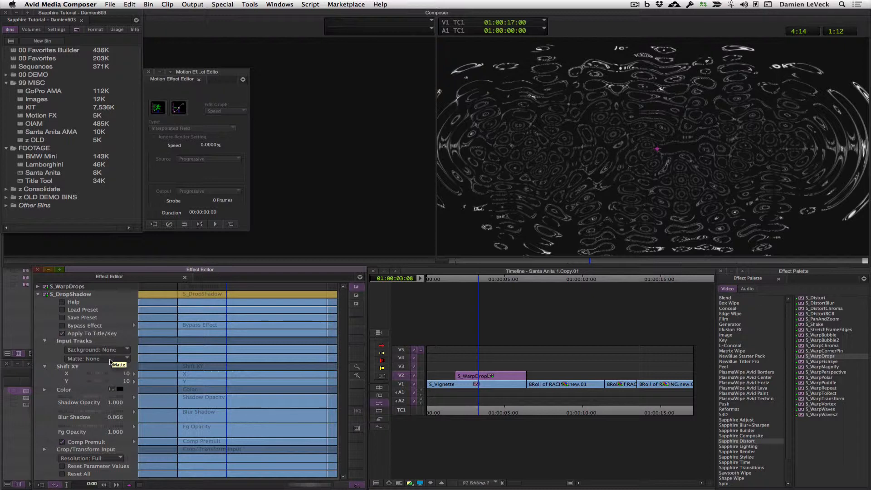
Collapse the S_DropShadow parameters, expand S_WarpDrops and set its Background input to 1 track below.
click(39, 295)
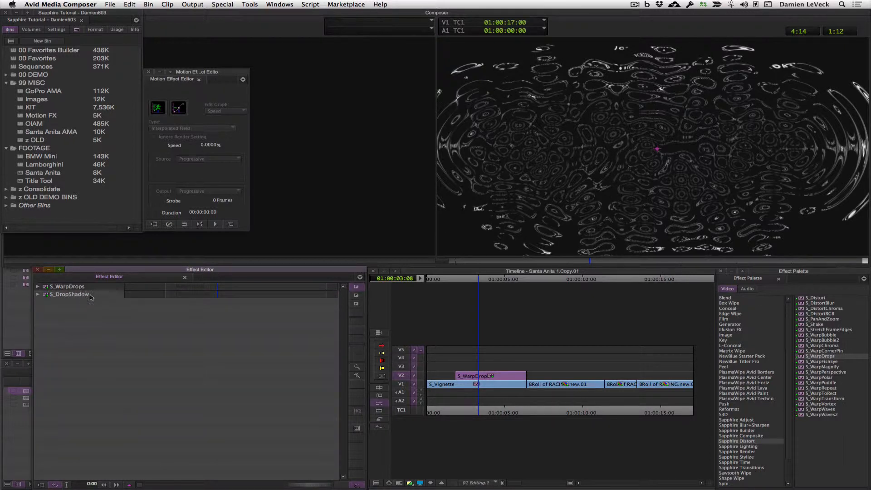
click(39, 287)
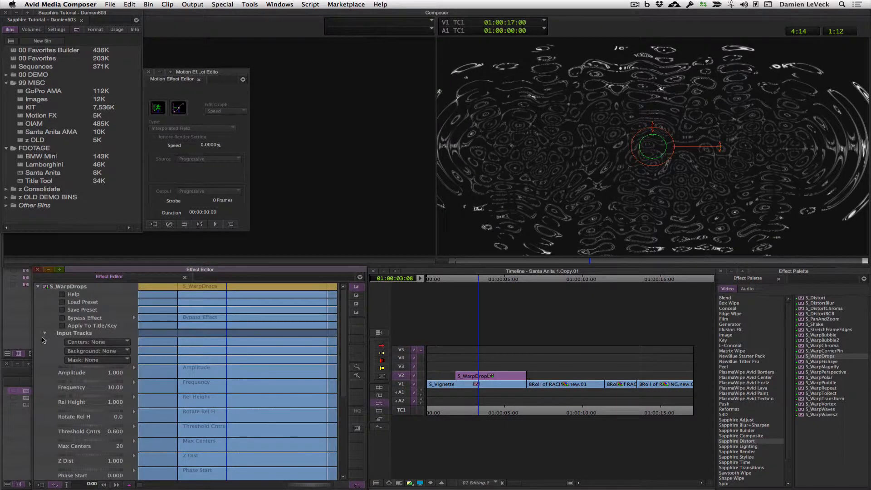
click(121, 355)
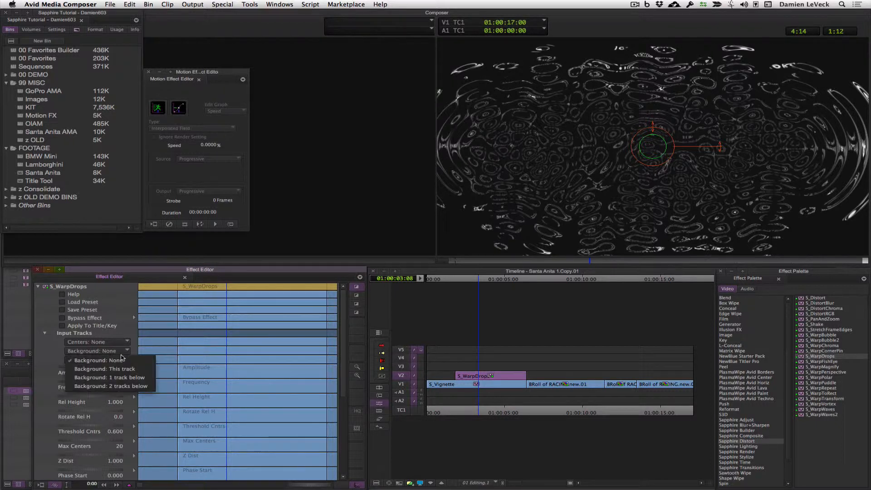
click(146, 379)
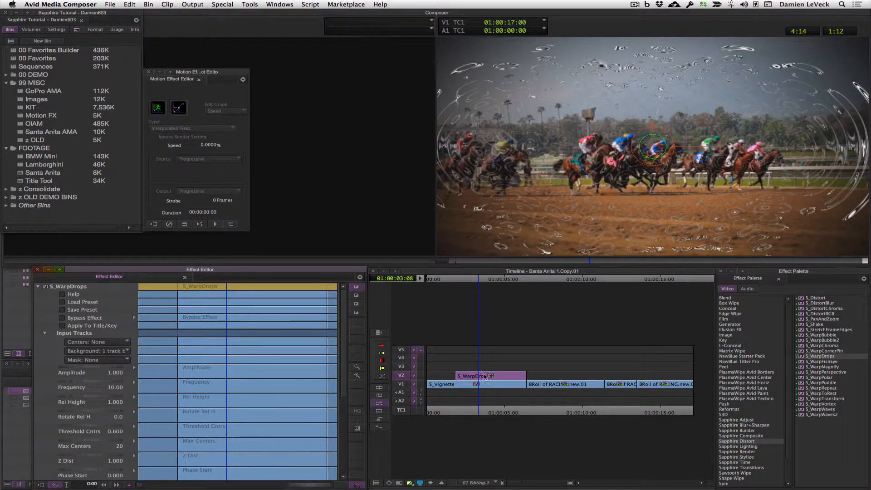
Set the S_WarpDrops Phase Speed to 0.945 and play the title segment from near its start to preview the motion.
drag(470, 263, 488, 263)
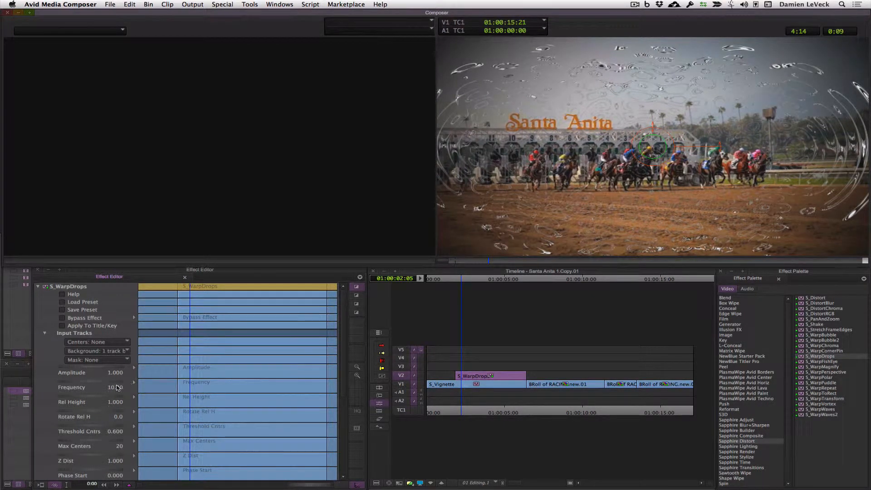
drag(344, 341, 335, 397)
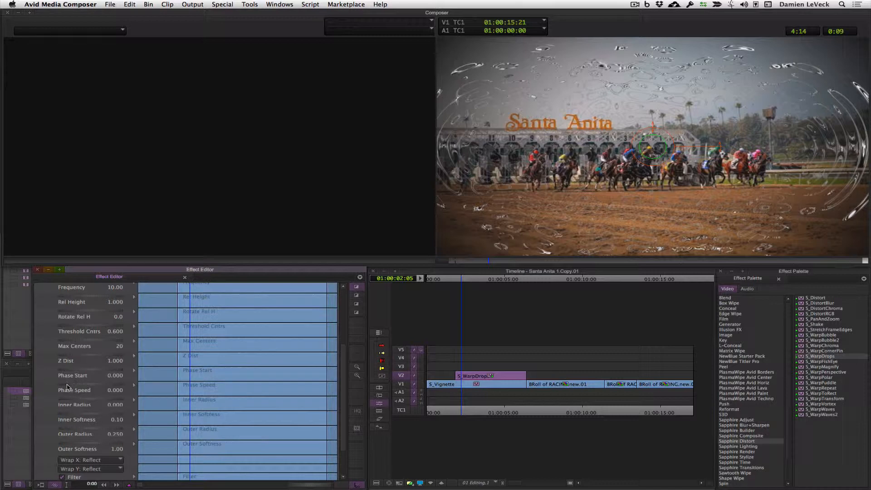
drag(67, 387, 243, 365)
click(458, 263)
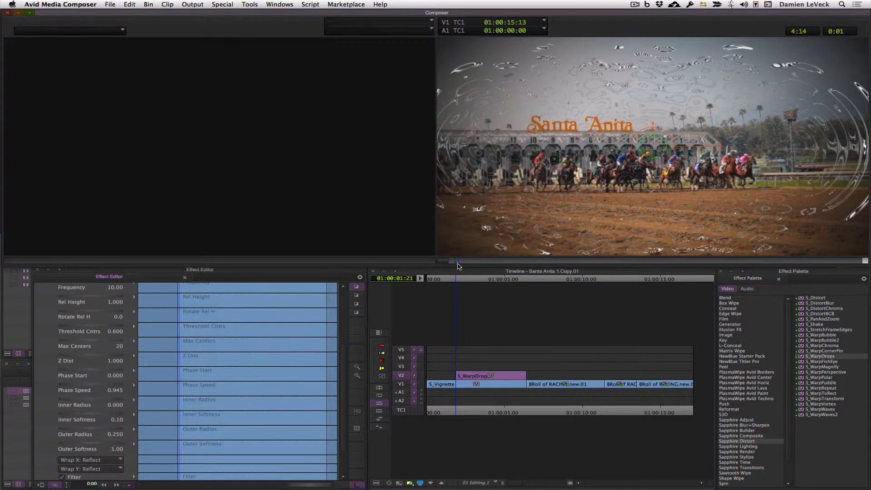
key(space)
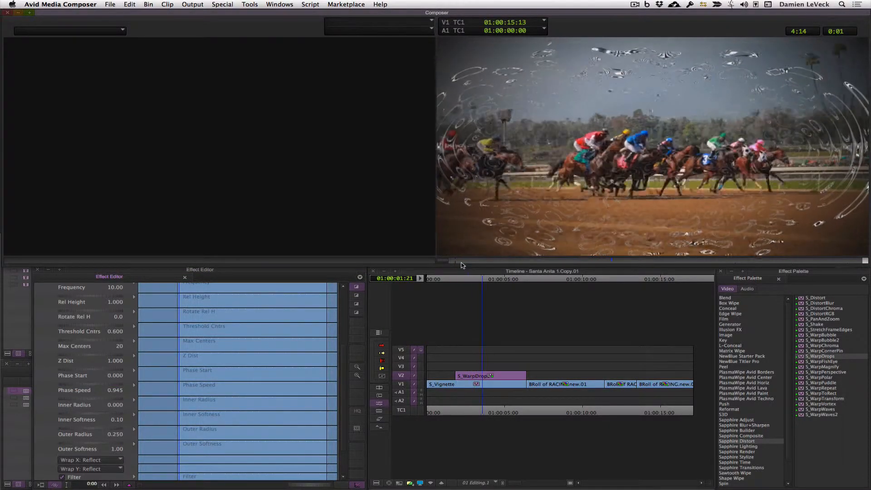
key(space)
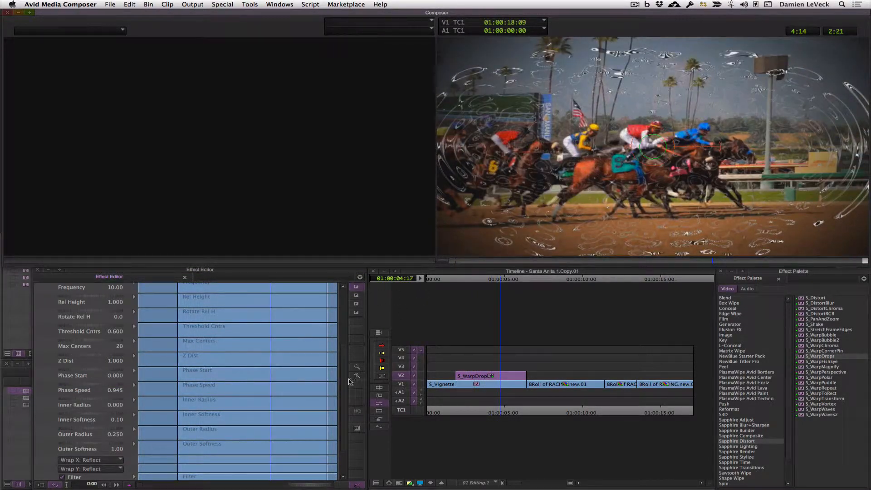
Set the S_WarpDrops Amplitude to 0.500 and add an Amplitude keyframe at the title's first frame, 01:00:01:20.
drag(344, 382, 383, 342)
drag(343, 368, 309, 323)
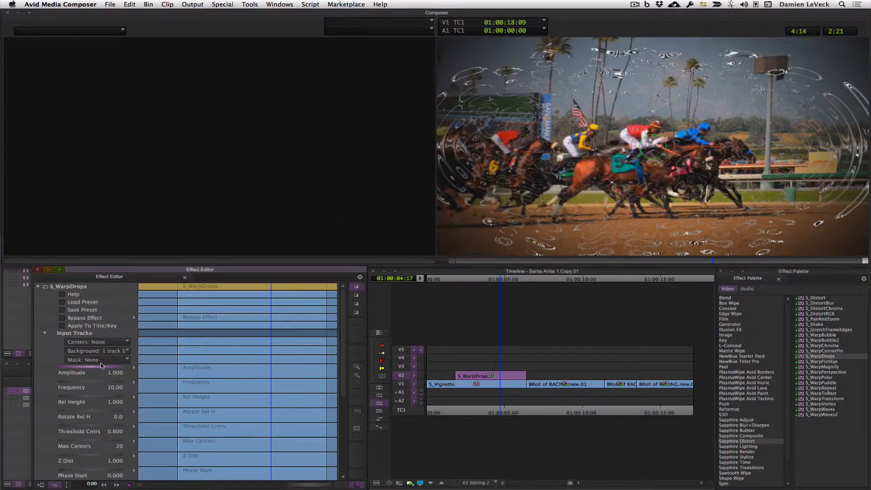
click(453, 262)
drag(452, 261, 443, 262)
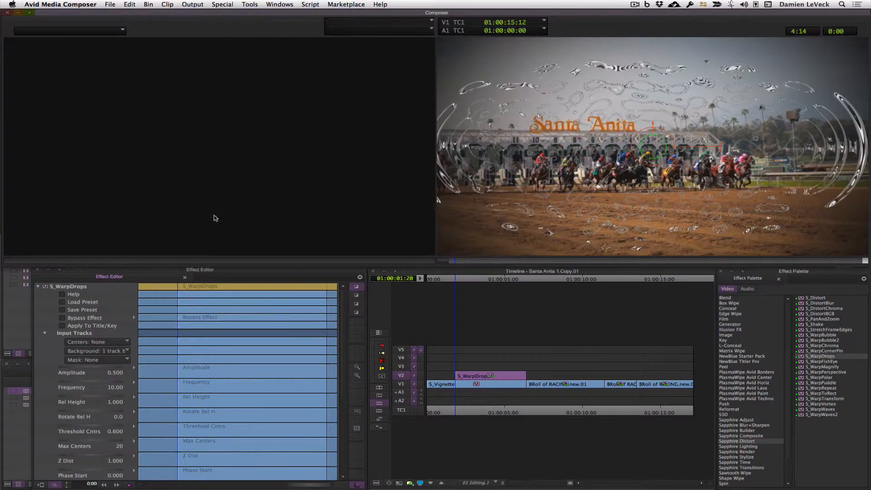
right_click(178, 381)
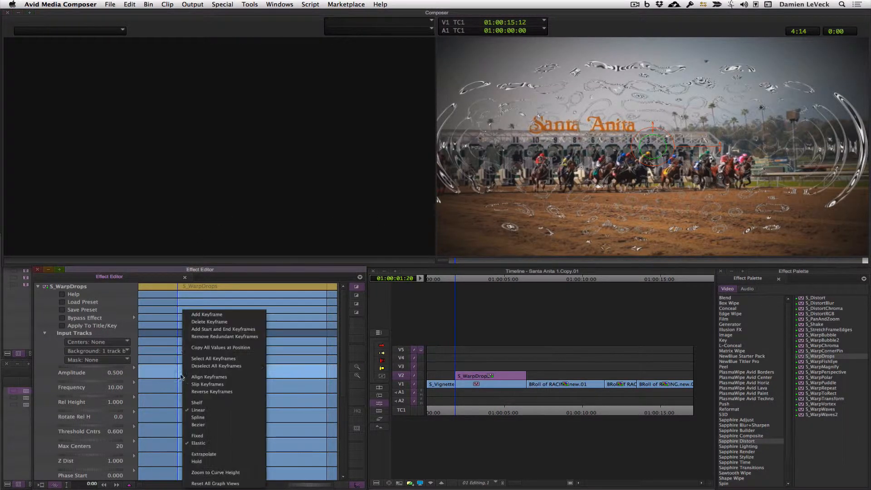
click(193, 322)
Add a second Amplitude keyframe with value 0 at 01:00:03:18, and play the title from its start to preview the animation.
click(240, 376)
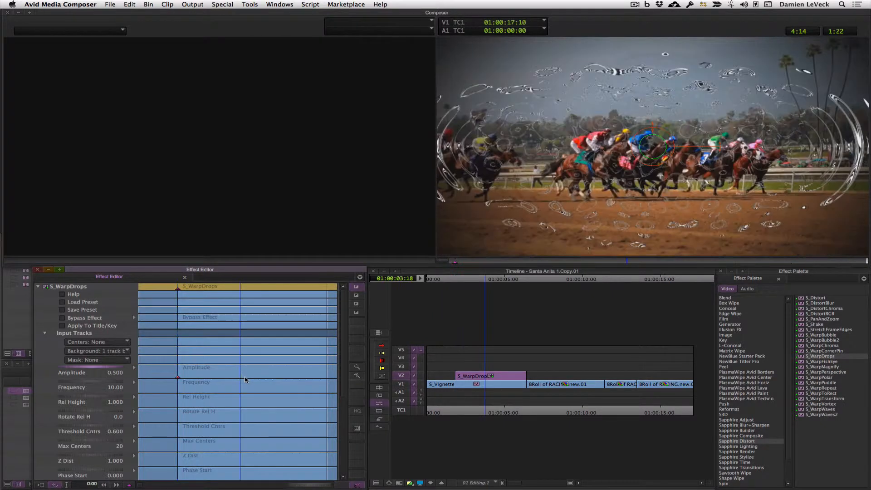
right_click(244, 378)
click(265, 315)
text(0)
key(Return)
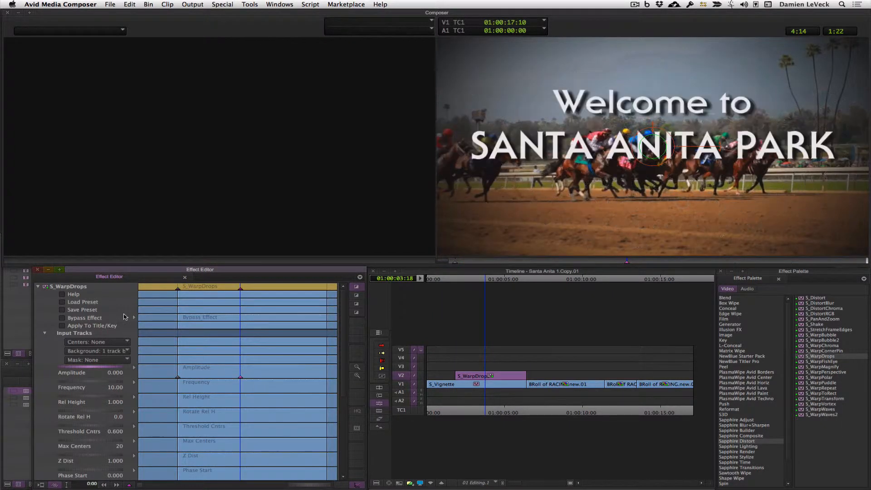
click(455, 262)
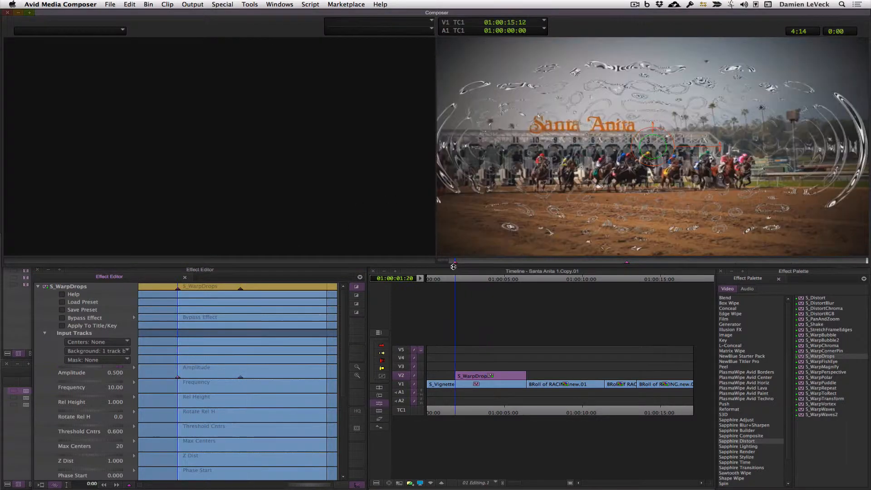
key(space)
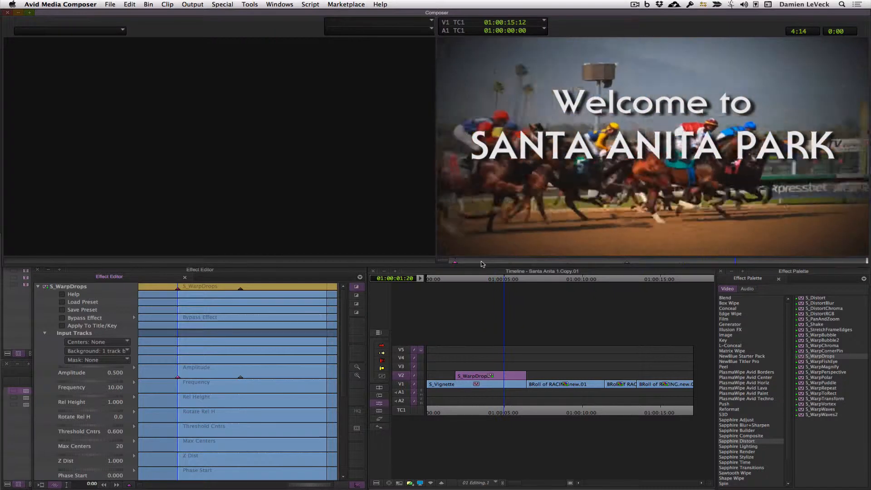
key(space)
Change the Amplitude keyframe interpolation to Spline, and play and scrub through the title to preview the smoother warp.
click(628, 262)
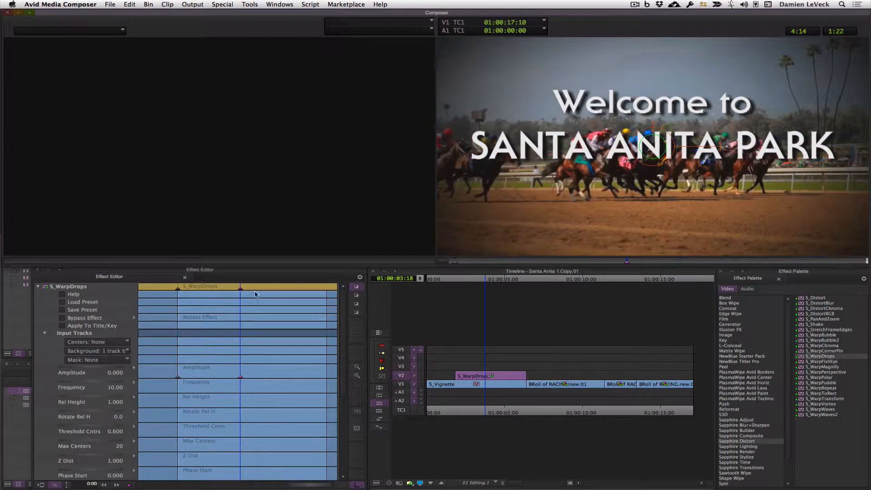
click(178, 375)
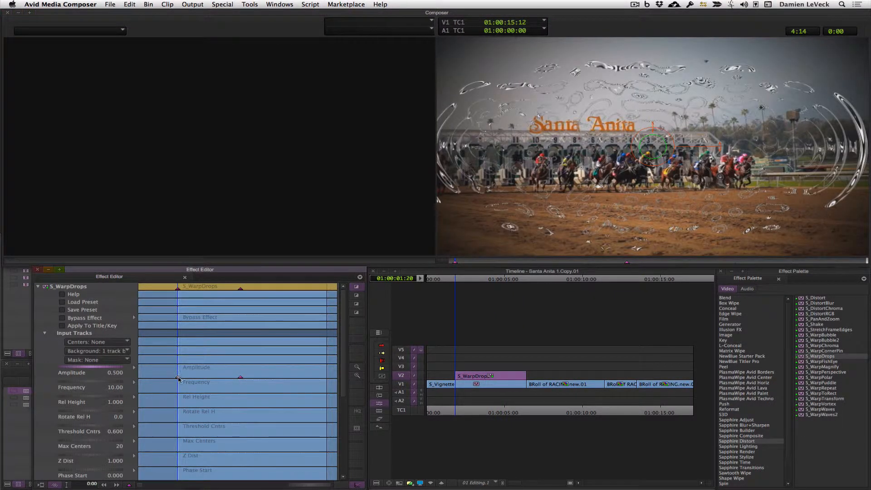
right_click(178, 379)
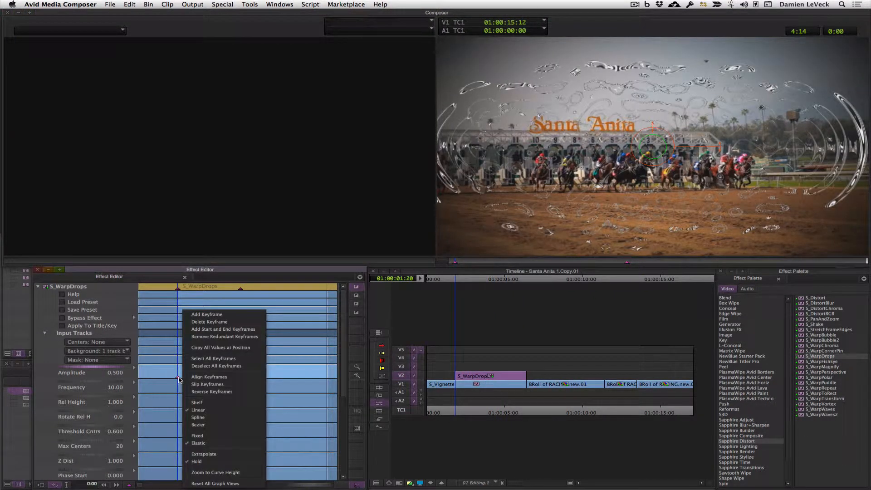
click(217, 417)
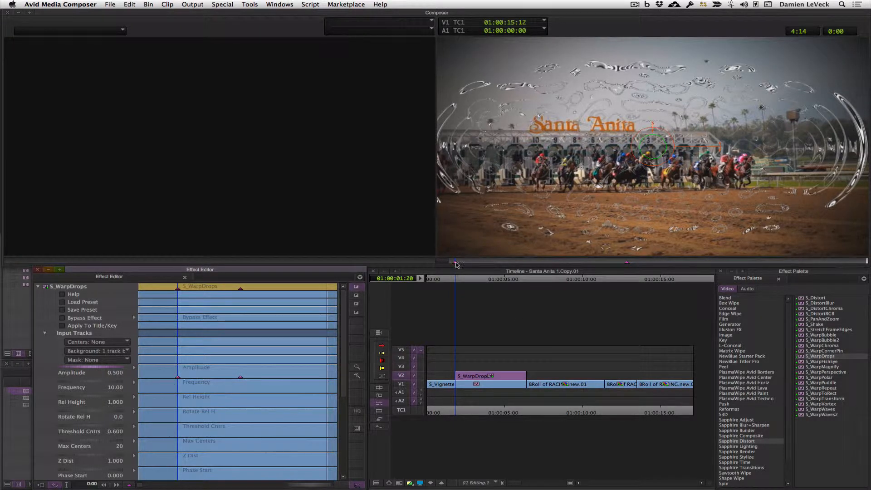
drag(455, 262, 466, 266)
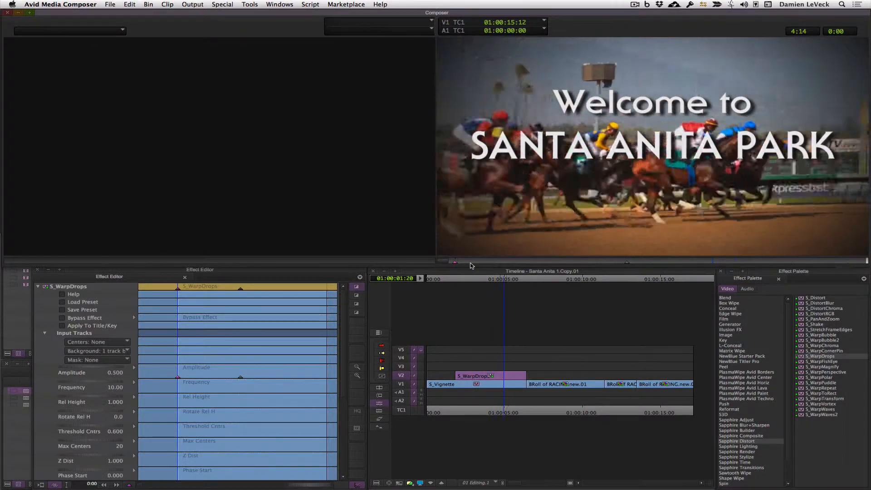
key(space)
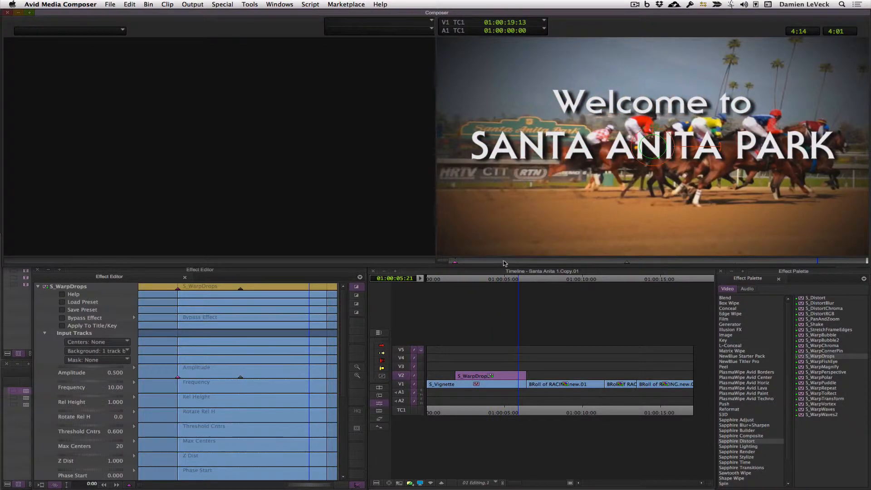
drag(505, 263, 672, 260)
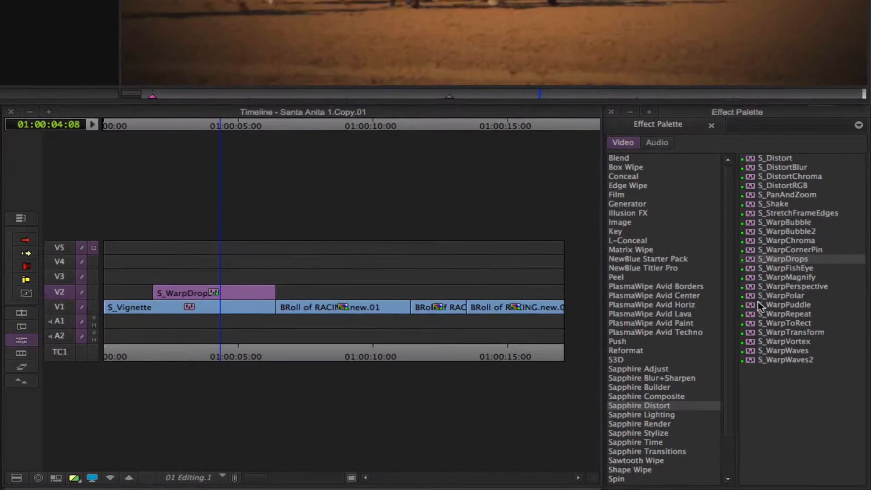
Stack S_Rays from the Sapphire Lighting category on top of the title's existing effects and set its Background input to 1 track below.
click(726, 373)
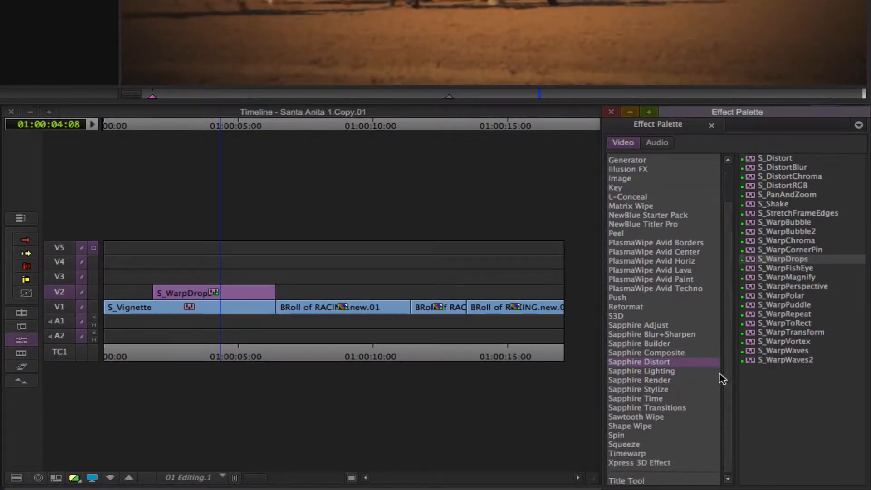
click(640, 372)
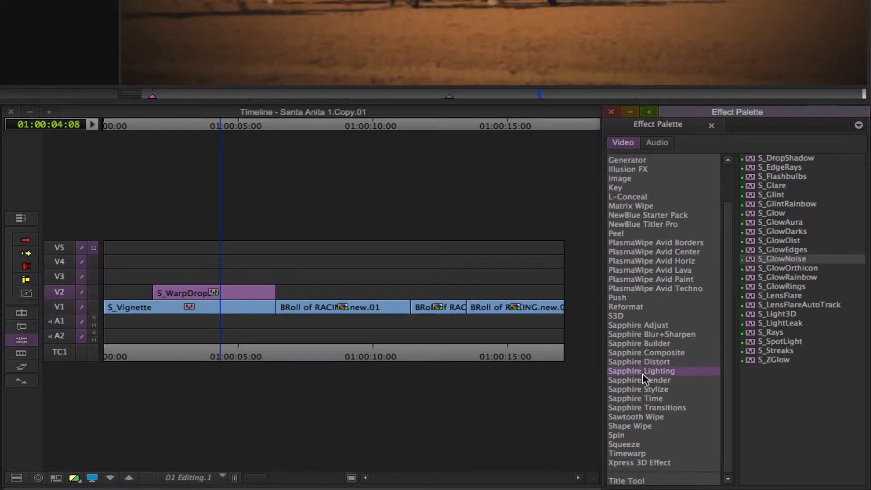
click(750, 332)
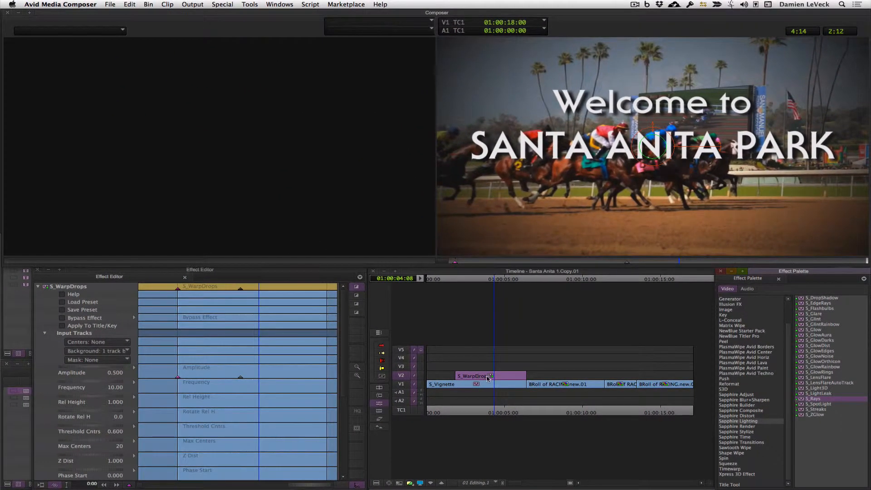
drag(488, 378, 488, 378)
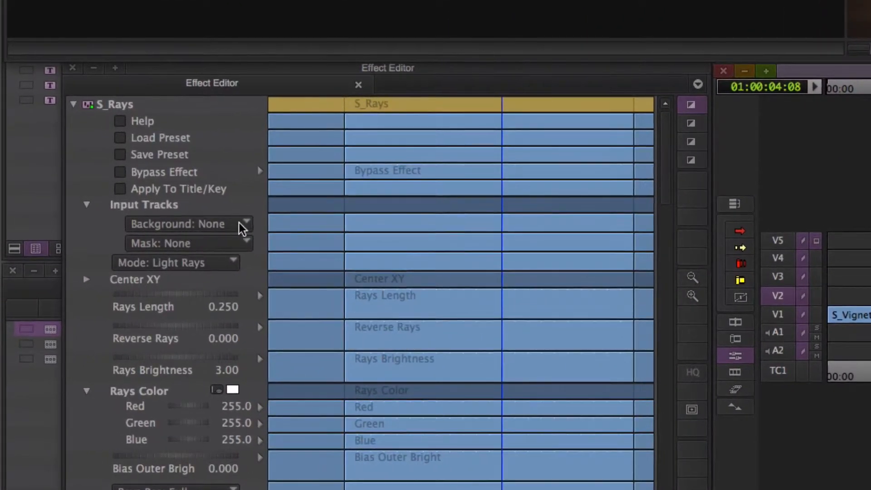
click(236, 226)
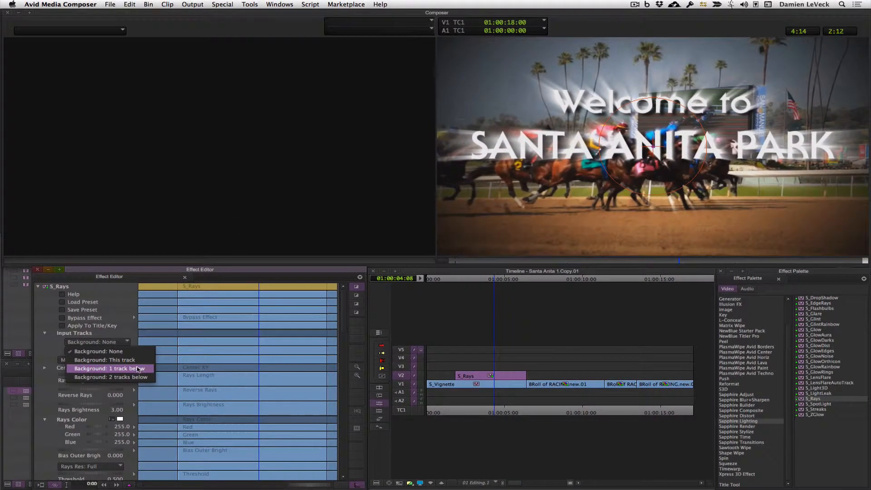
click(138, 370)
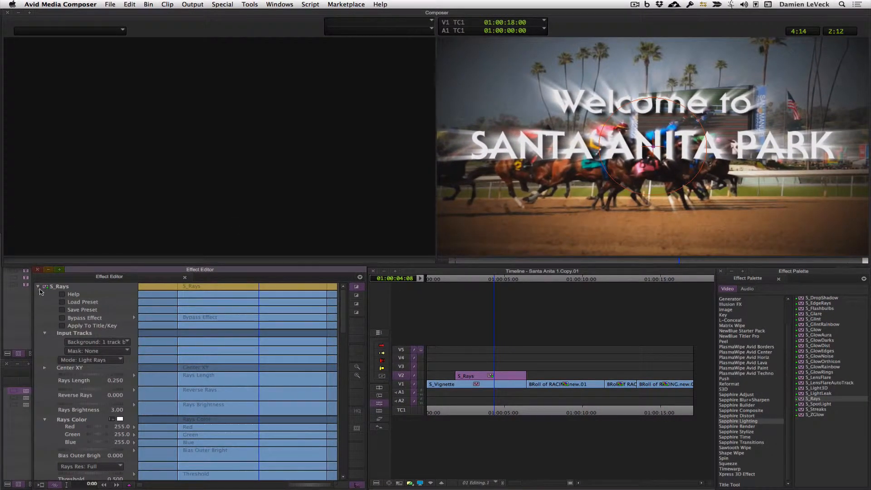
Set the S_WarpDrops Background input to None, collapse its parameters and reopen the S_Rays parameters.
click(38, 287)
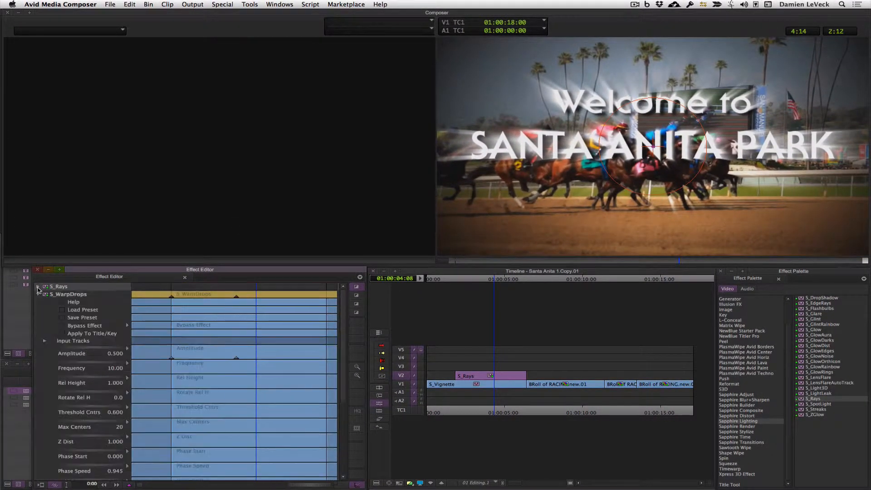
click(45, 341)
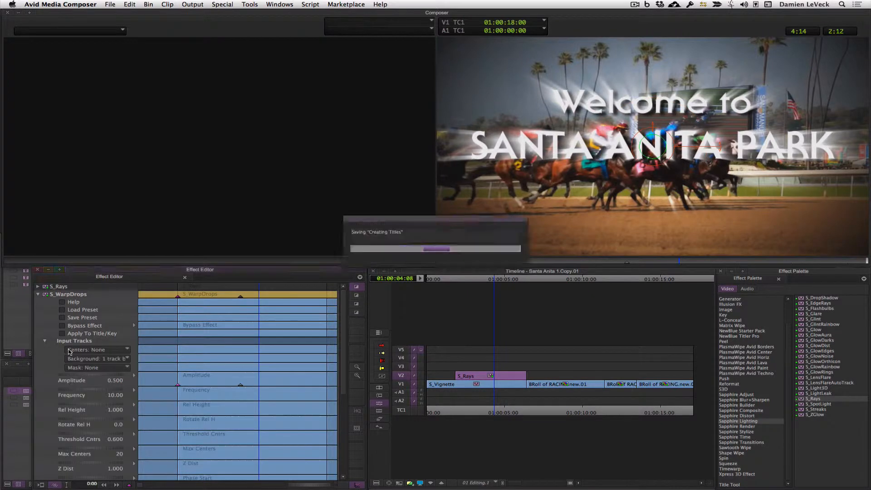
click(89, 359)
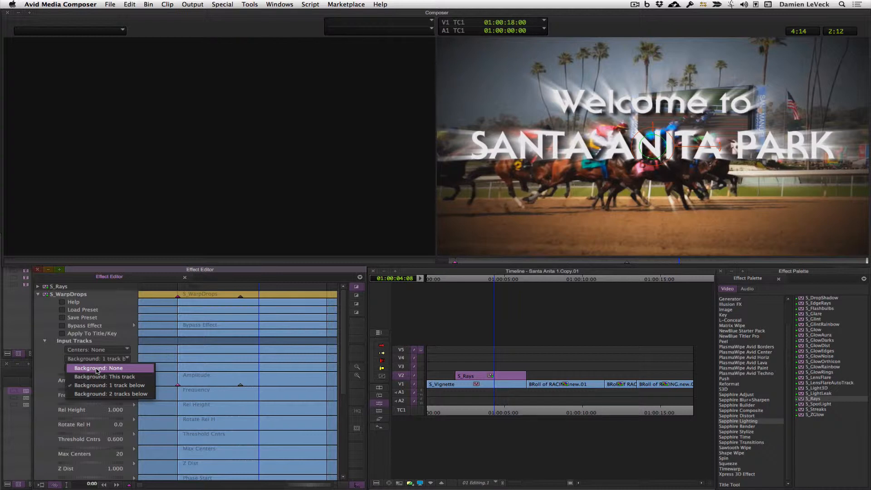
click(97, 369)
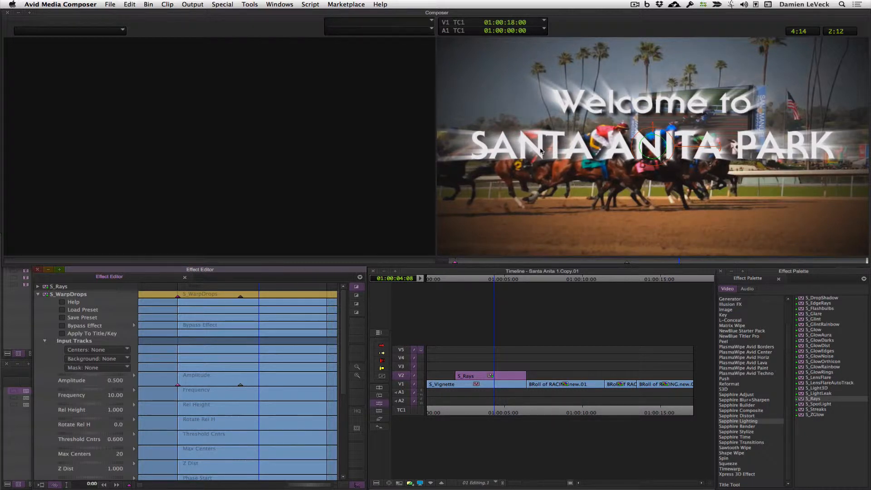
click(38, 295)
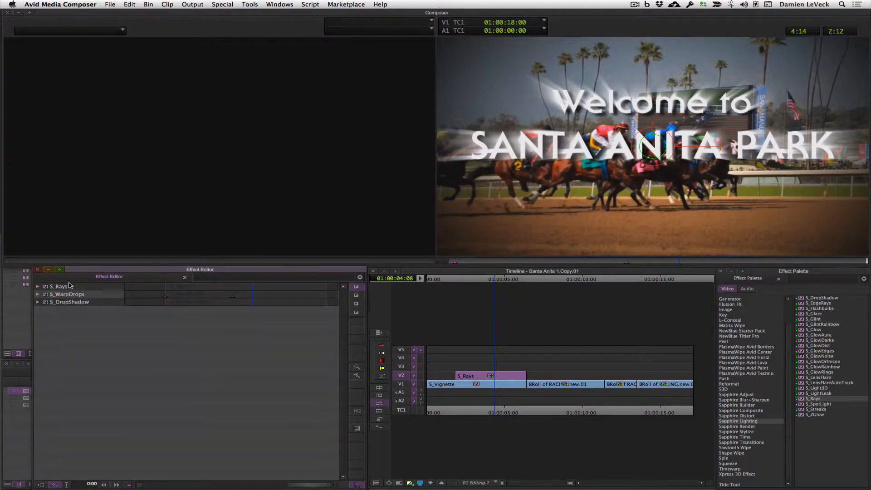
click(38, 287)
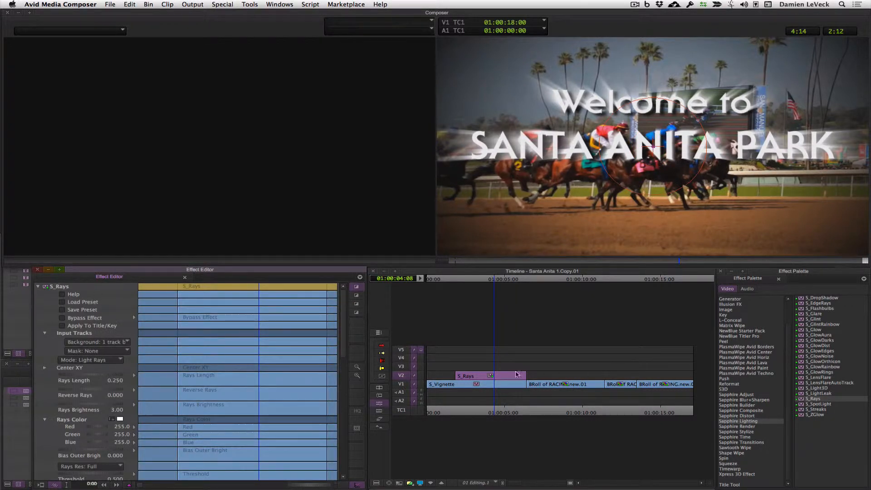
Set the S_Rays Rays Brightness to 6.45 and Rays Length to 0.607.
scroll(343, 352, down, 3)
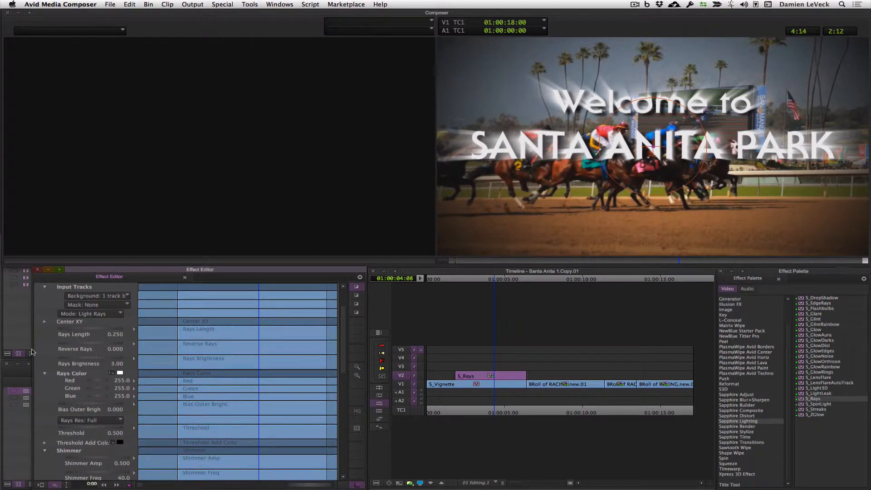
drag(64, 361, 93, 353)
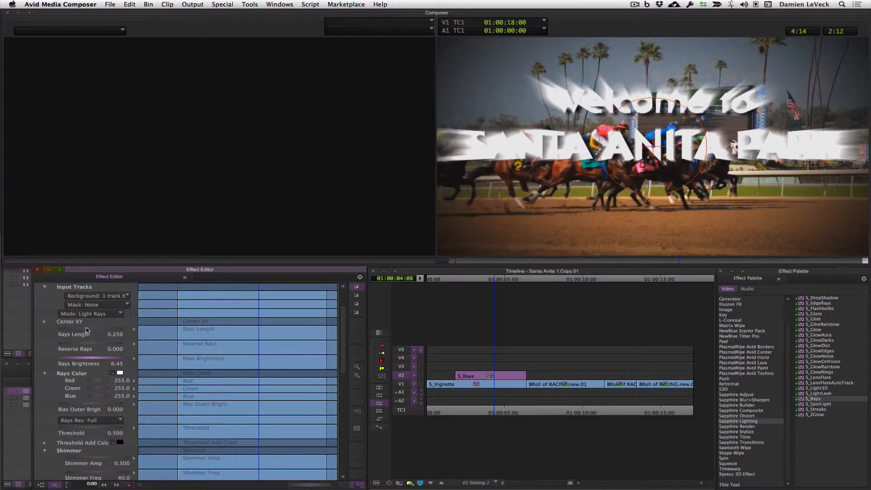
drag(89, 329, 142, 330)
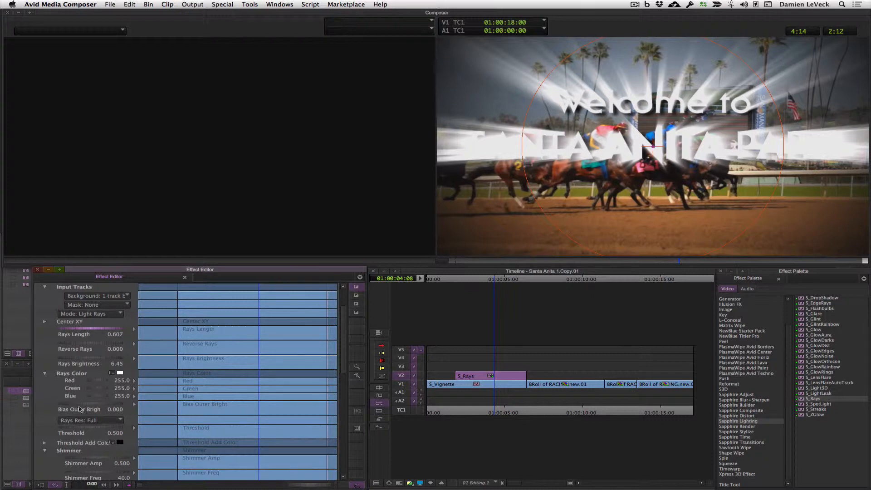
Tint the rays pale yellow by setting the Rays Color Blue value to 154.
drag(104, 397, 98, 398)
drag(32, 409, 197, 330)
drag(342, 363, 342, 308)
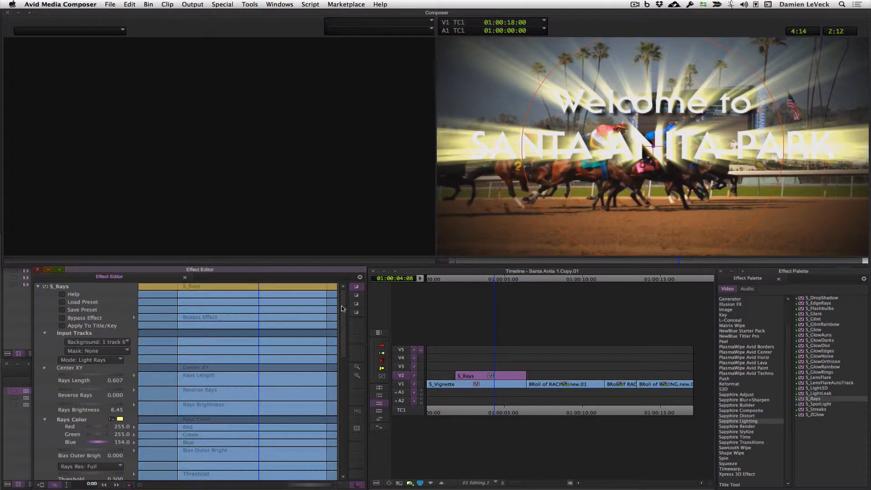
Add Rays Length keyframes at the title's first frame and at 01:00:03:18, setting the second keyframe's value to 0.202.
click(178, 385)
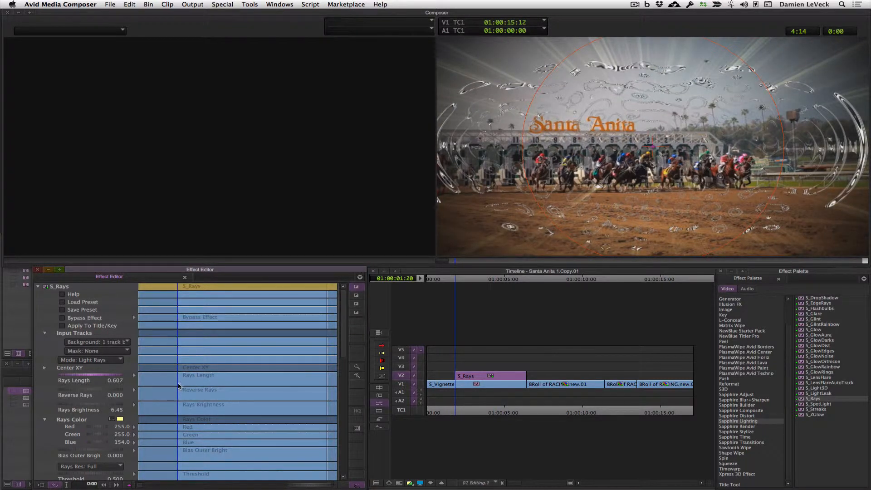
right_click(178, 384)
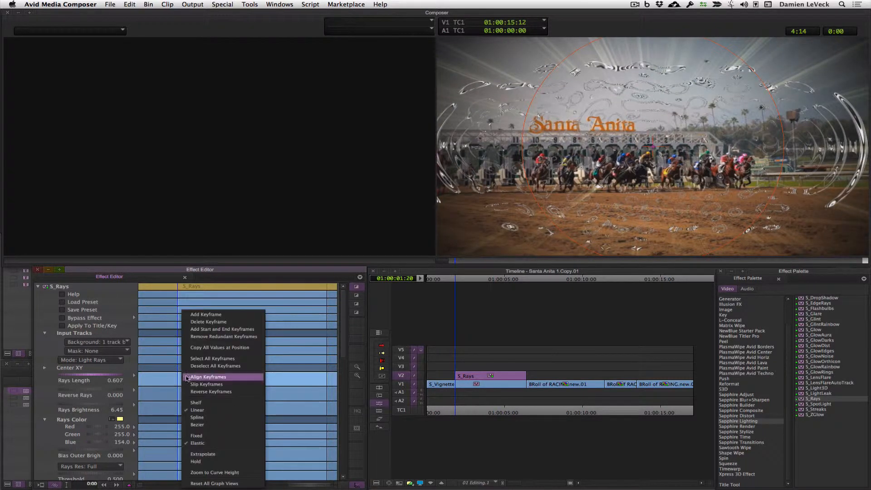
click(204, 316)
key(space)
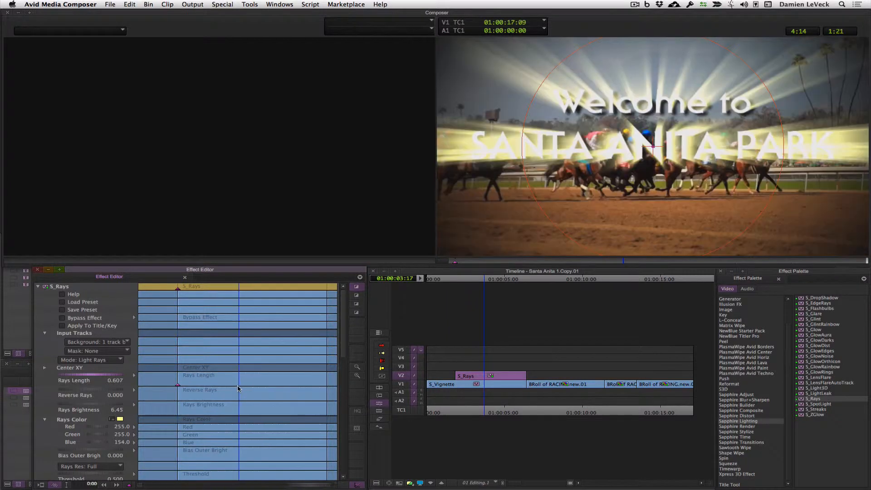
right_click(236, 386)
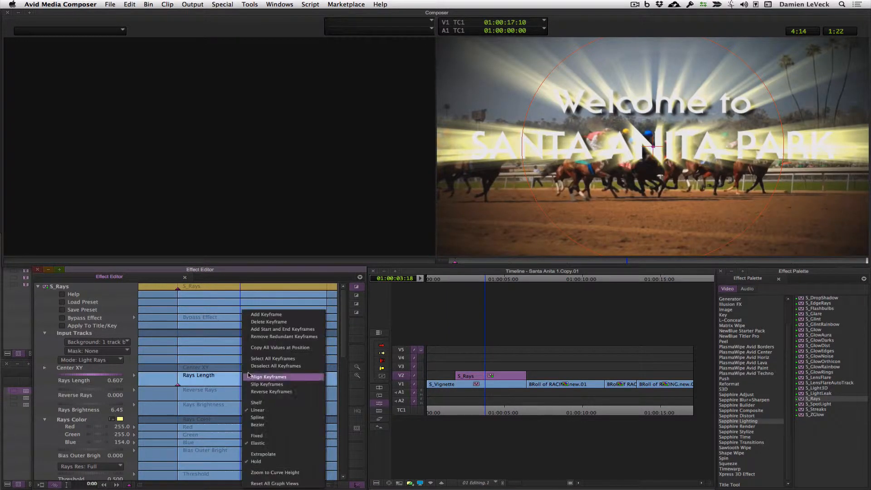
click(270, 318)
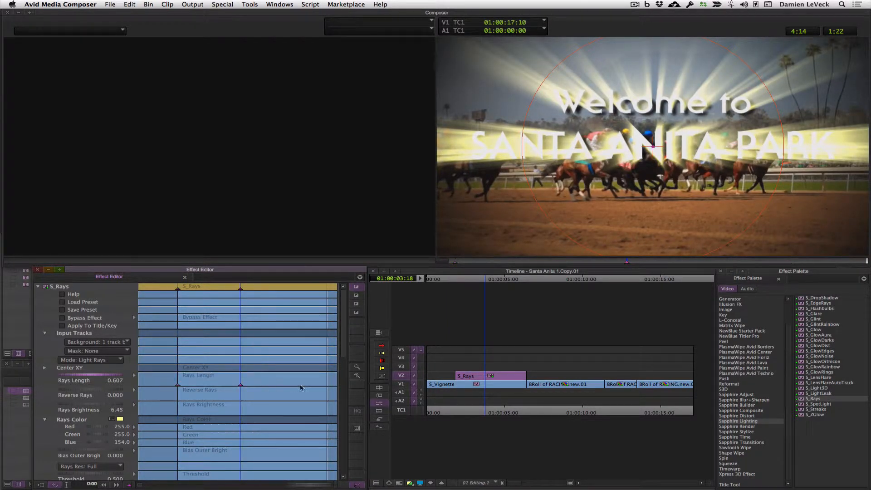
drag(108, 376, 47, 387)
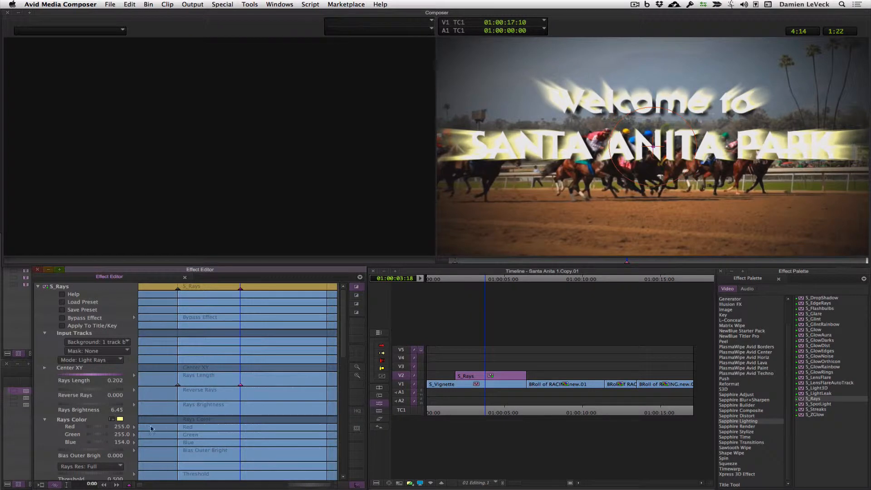
Add Rays Brightness keyframes at the title's first frame and at 01:00:03:18, setting the second keyframe's value to 3.27.
click(178, 416)
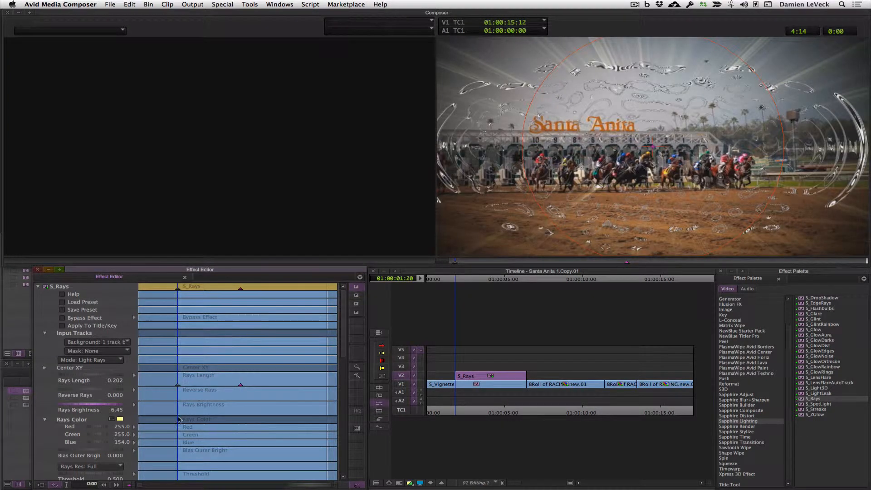
right_click(178, 416)
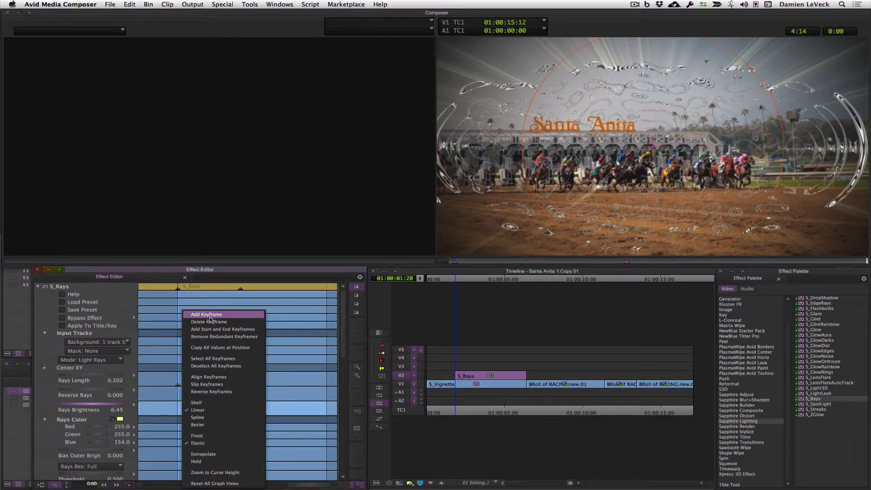
click(220, 313)
click(240, 415)
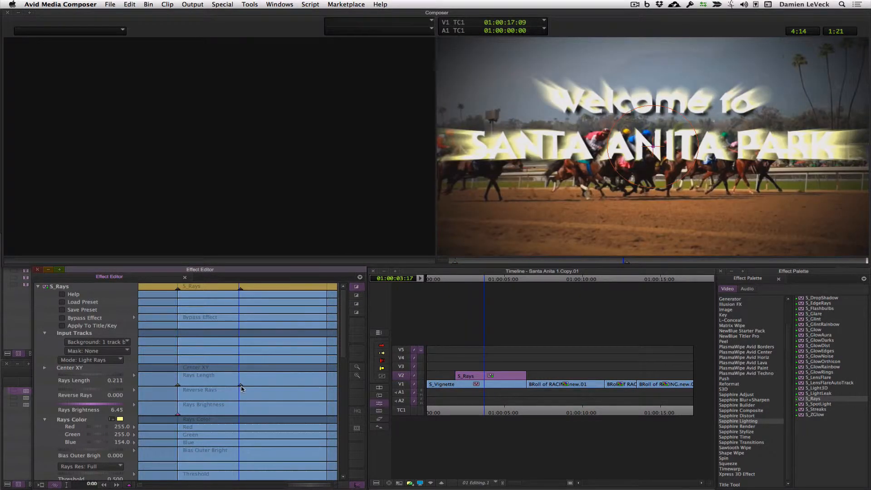
right_click(241, 416)
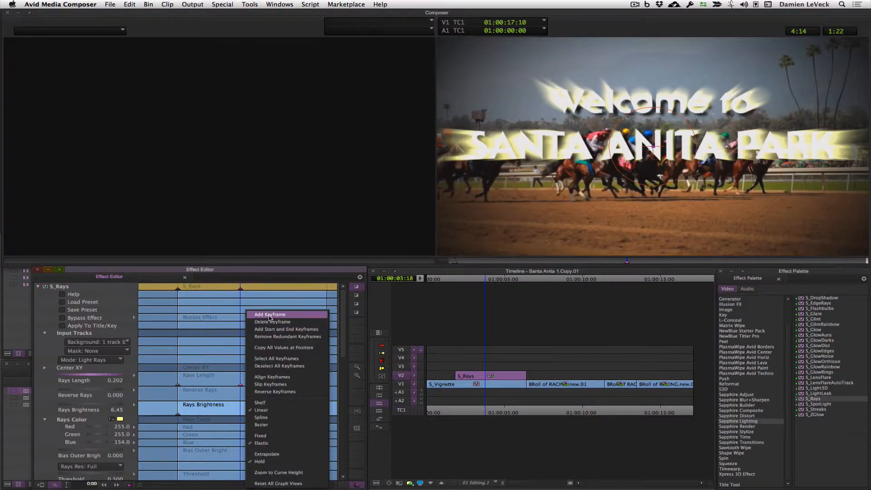
click(269, 316)
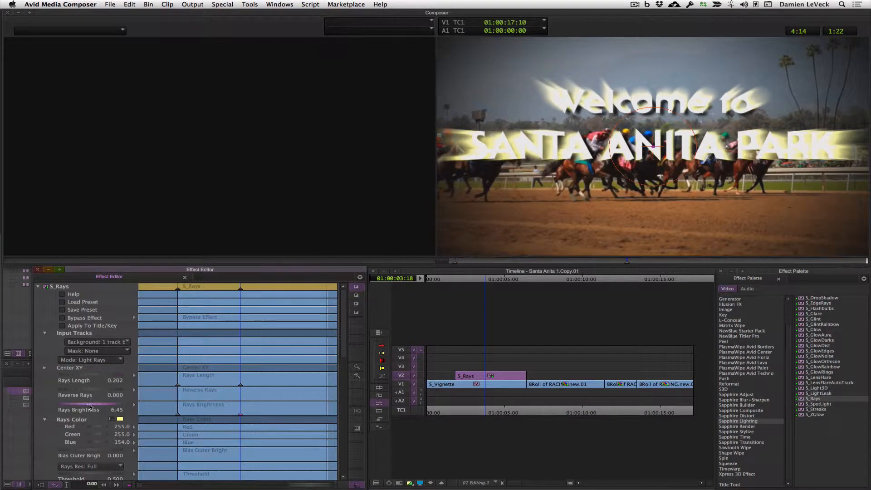
drag(89, 406, 43, 406)
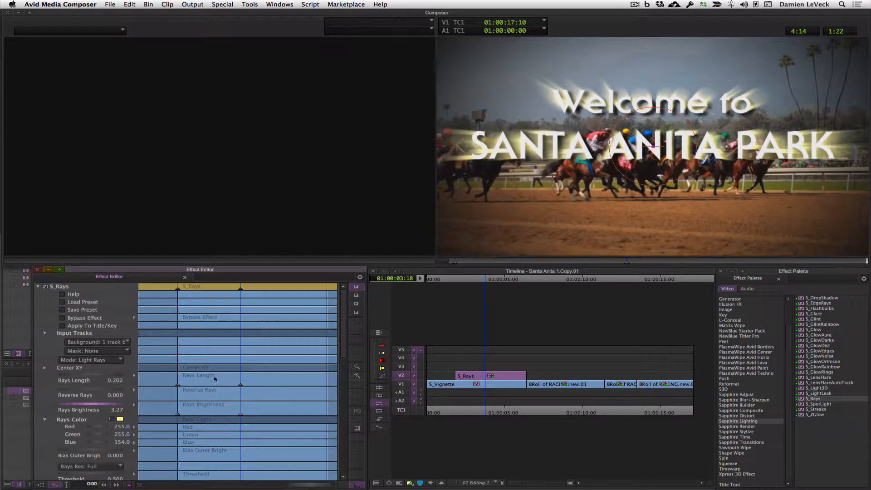
Set the first-frame keyframes to Rays Brightness 13.29 and Rays Length 0.826, scrubbing through the title to preview the ray animation.
click(186, 400)
scroll(344, 341, down, 5)
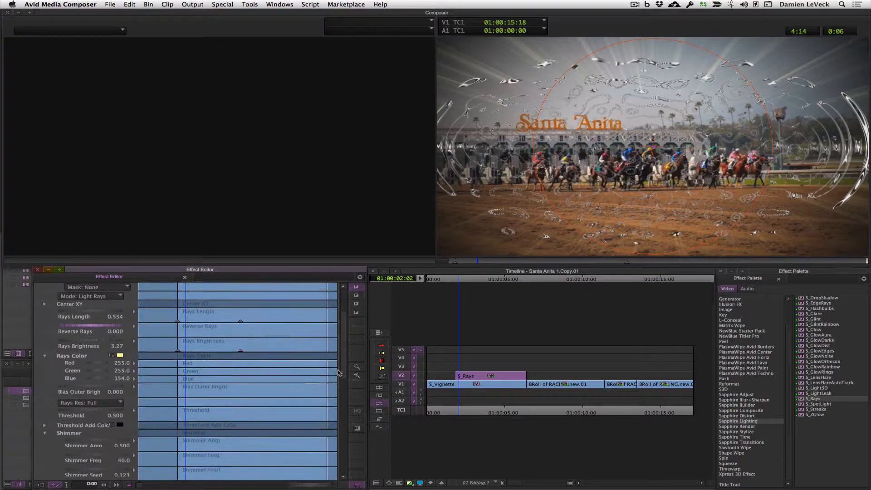
drag(197, 300, 214, 293)
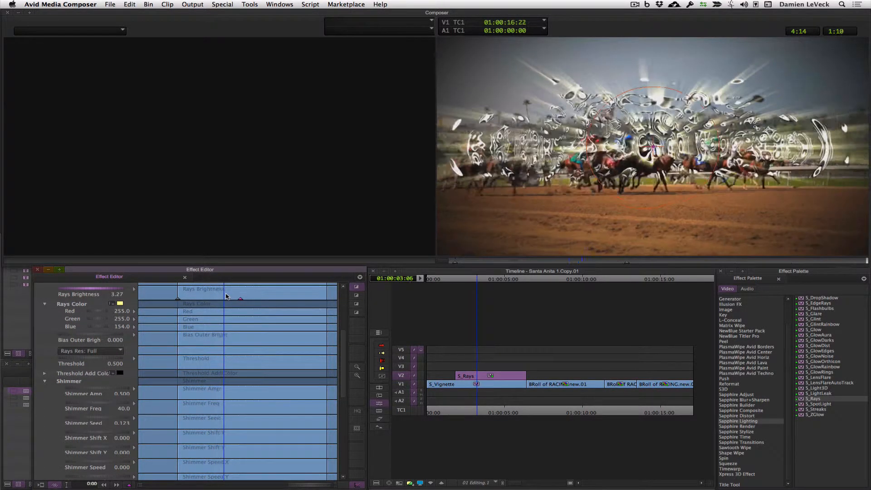
scroll(285, 312, up, 5)
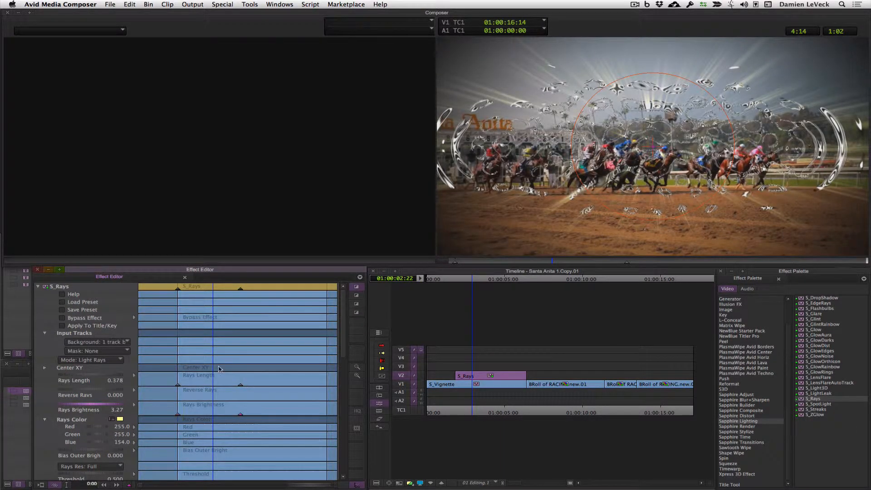
key(Home)
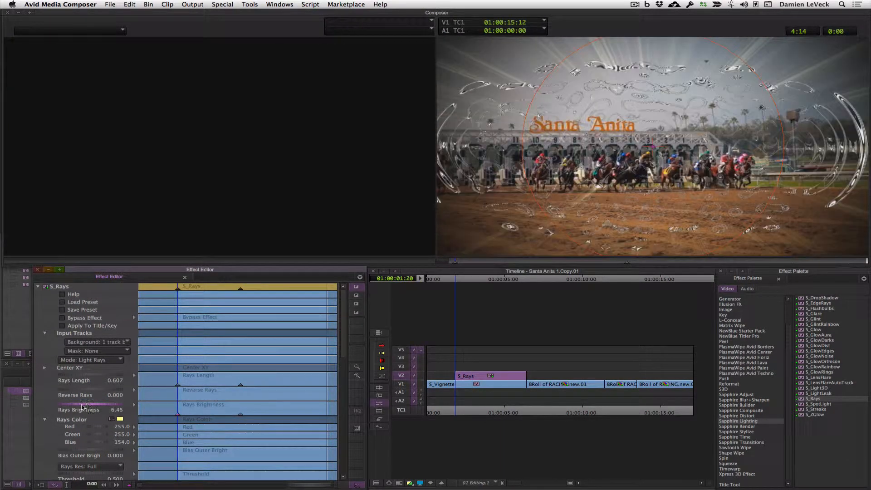
drag(82, 406, 165, 403)
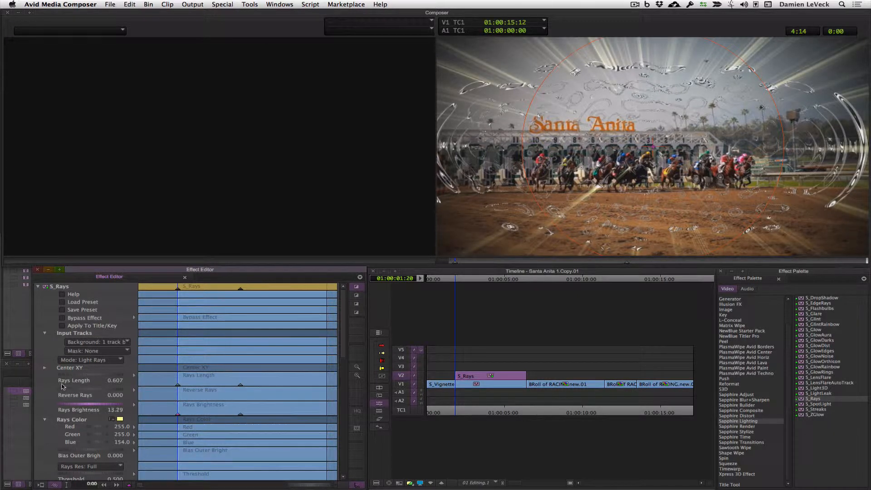
drag(74, 378, 107, 377)
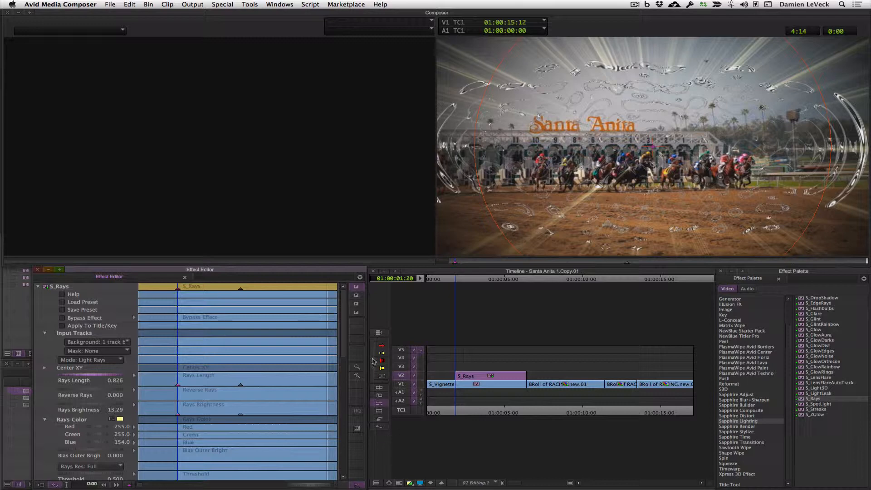
drag(468, 263, 607, 253)
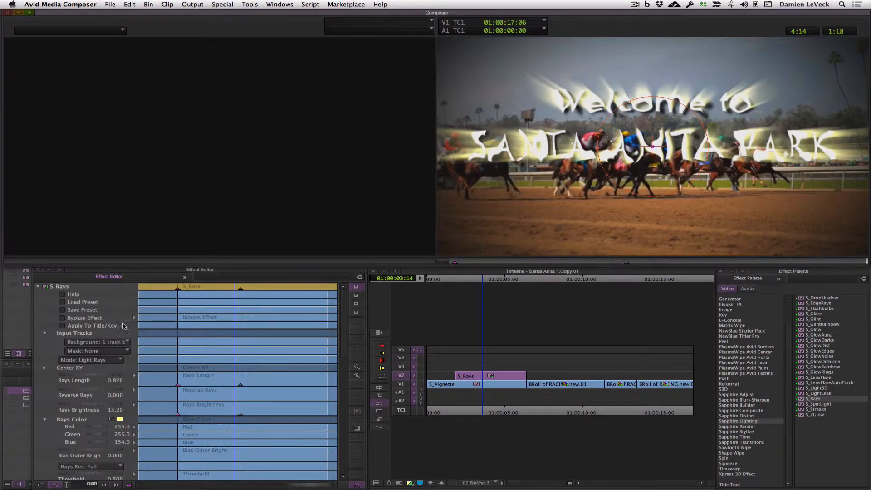
Set the first Amplitude keyframe of S_WarpDrops to 0.134 at the title's start and collapse the effect's parameters.
click(38, 287)
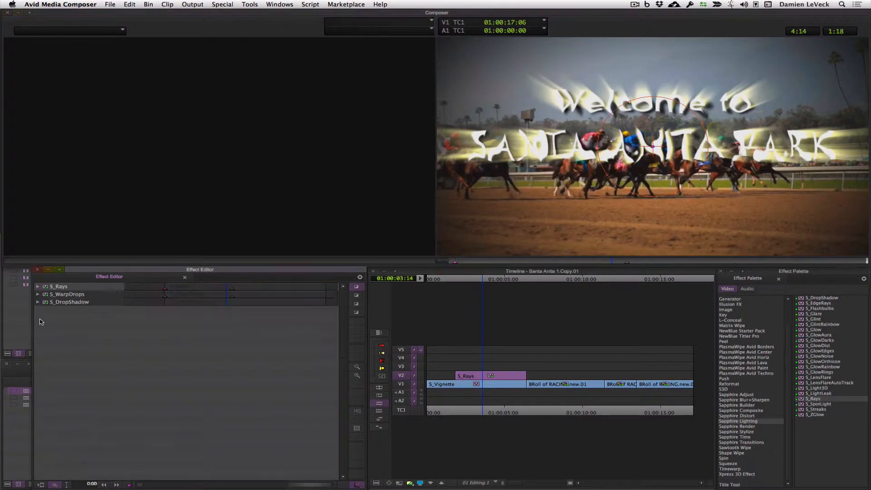
click(38, 294)
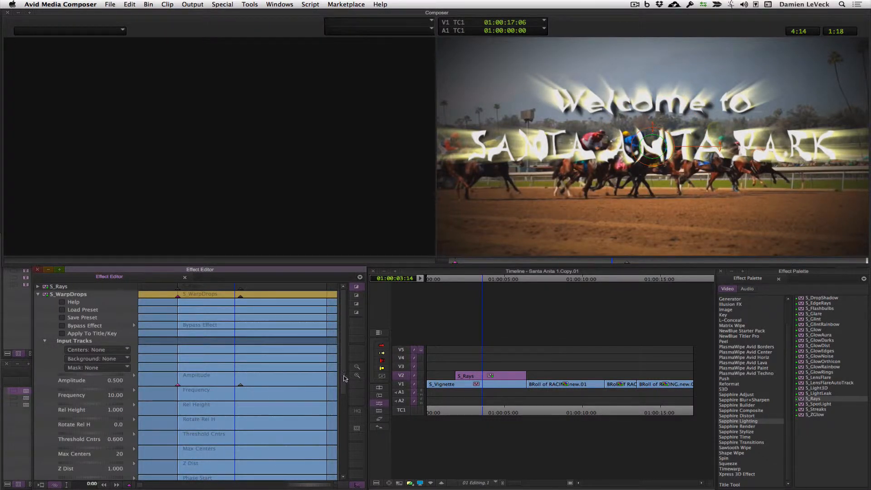
scroll(307, 375, down, 3)
click(177, 354)
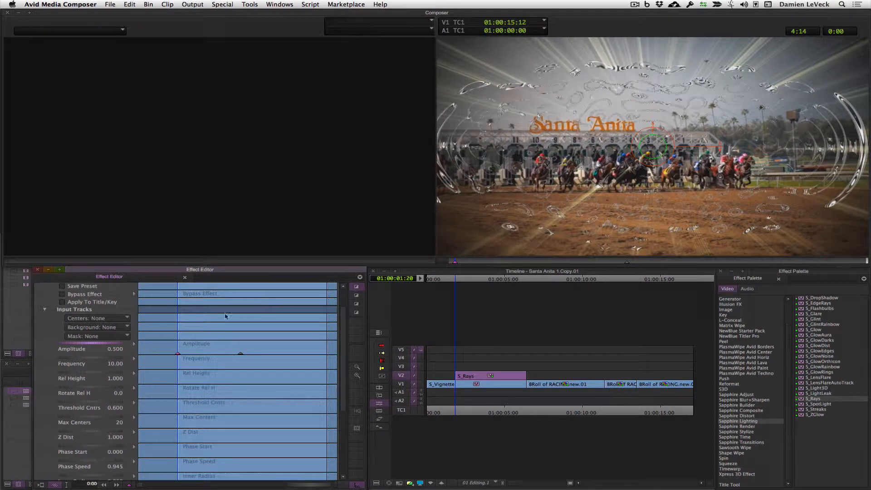
mouse_move(101, 345)
mouse_down()
mouse_move(71, 346)
mouse_move(90, 342)
mouse_up()
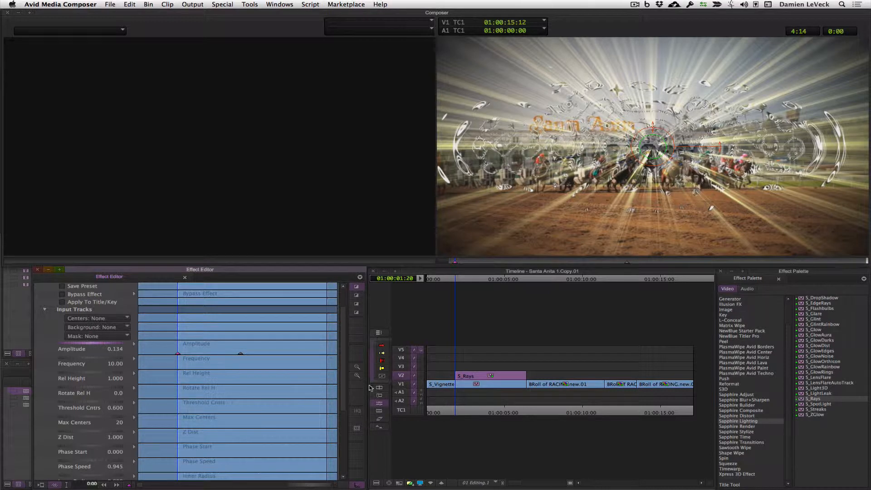
scroll(353, 377, up, 3)
click(38, 294)
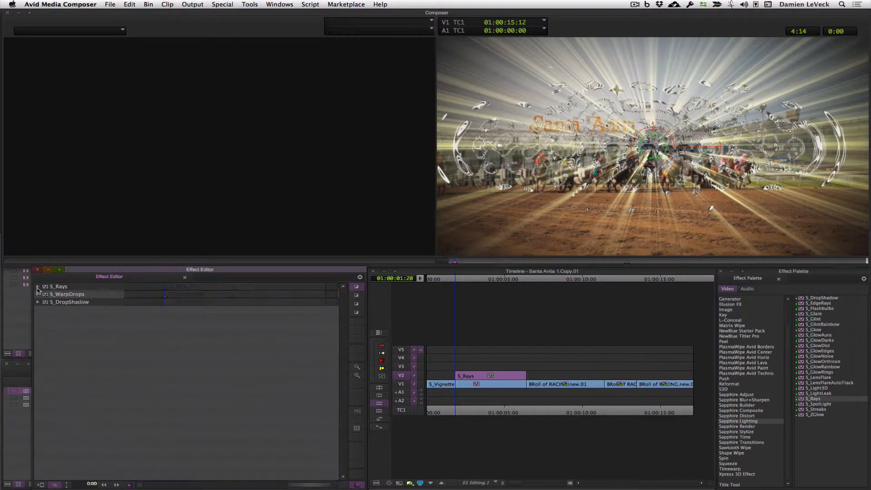
Set the S_Rays Shimmer Amp to 3 and Atmosphere Amp to 2, and play the title to preview the rays.
click(38, 287)
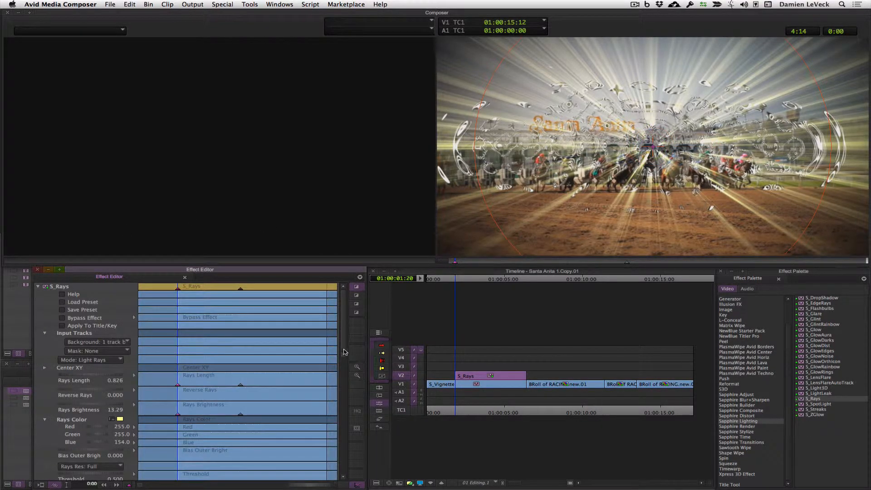
scroll(345, 352, down, 5)
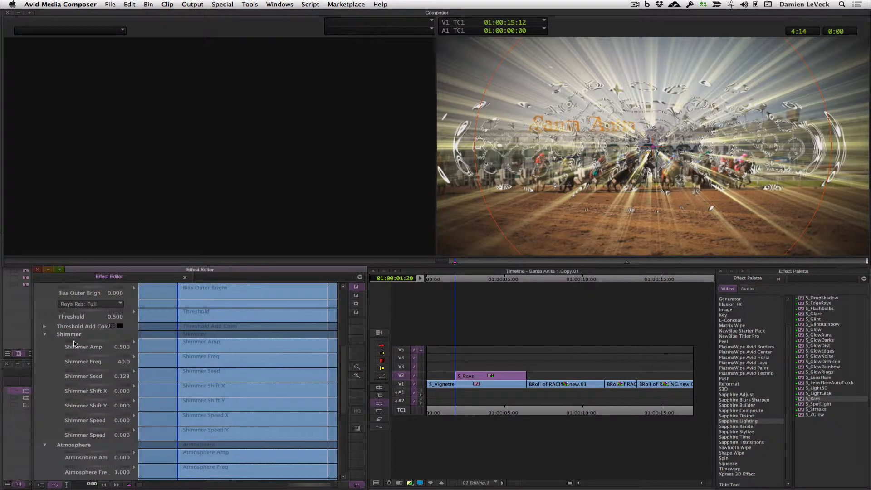
drag(78, 342, 83, 343)
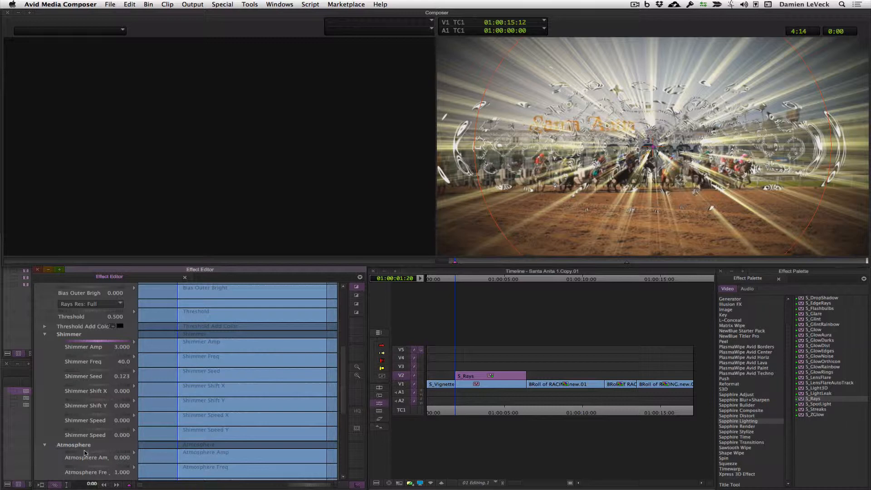
text(2)
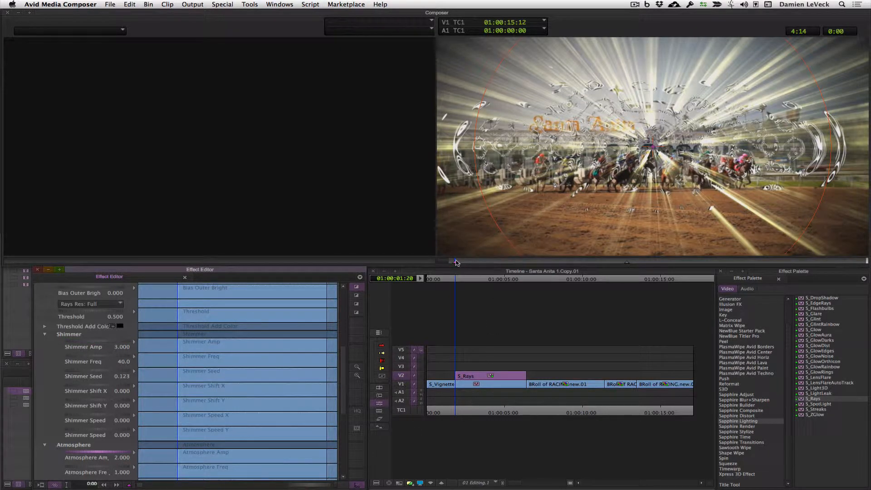
key(space)
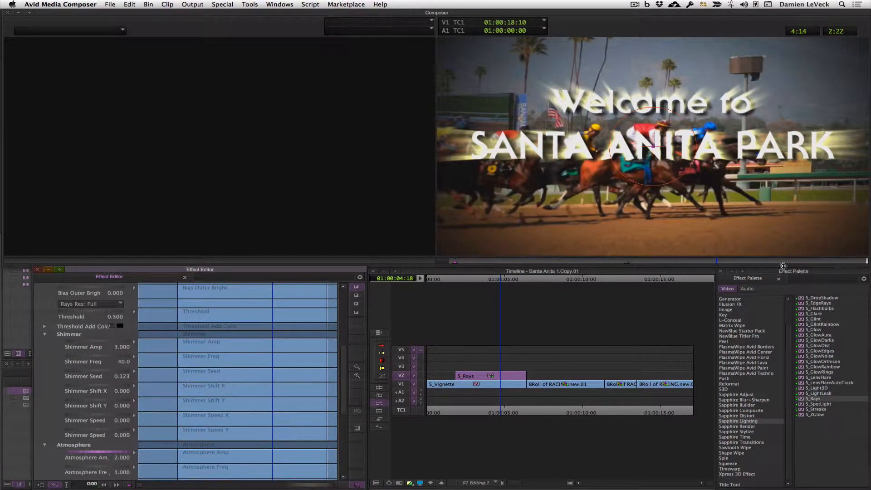
Try to add a Rays Length keyframe for S_Rays at 01:00:06:09, the title's end.
scroll(331, 343, up, 5)
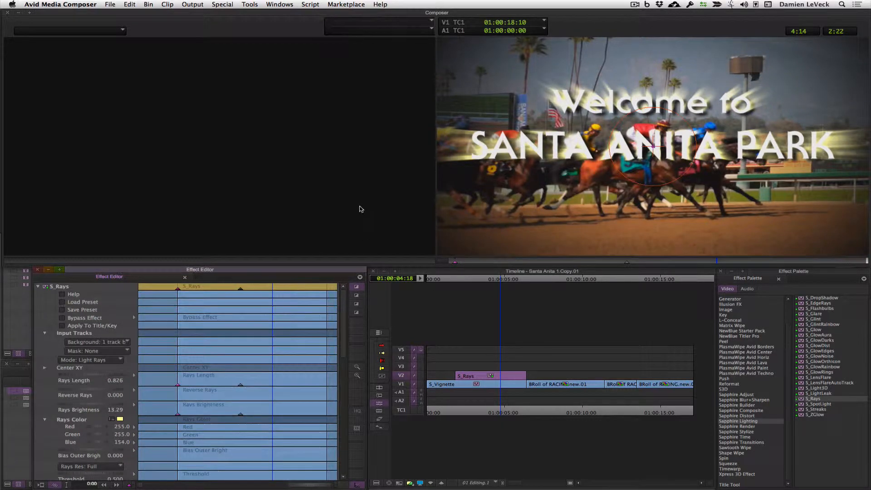
click(323, 385)
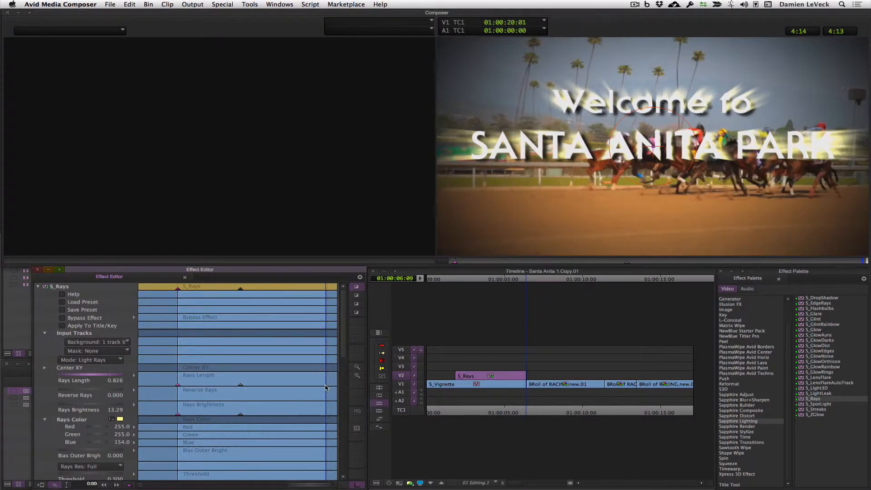
right_click(325, 387)
click(359, 318)
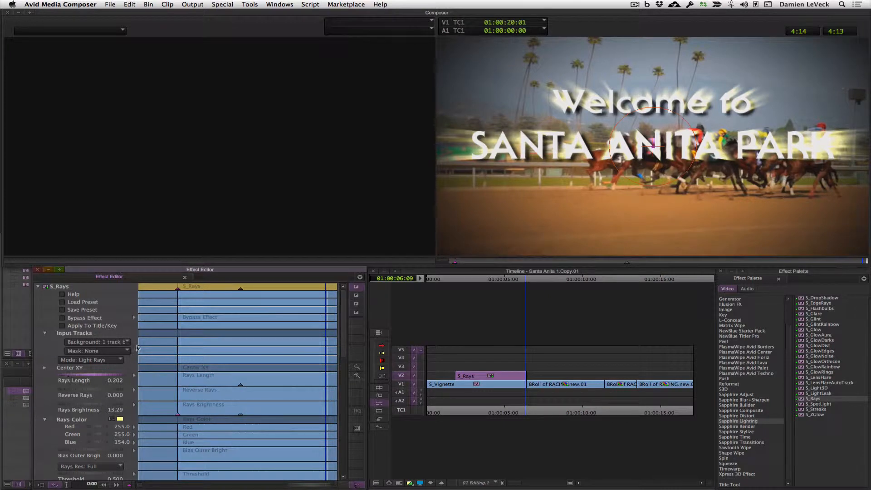
right_click(326, 386)
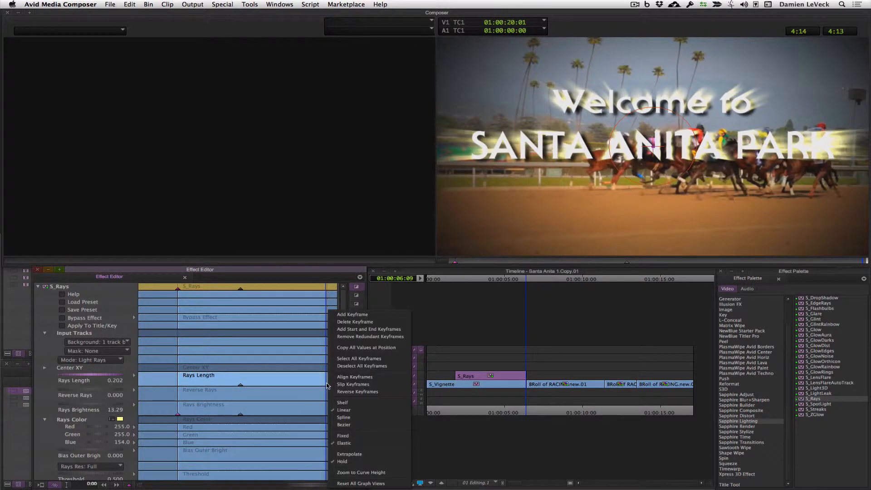
click(177, 389)
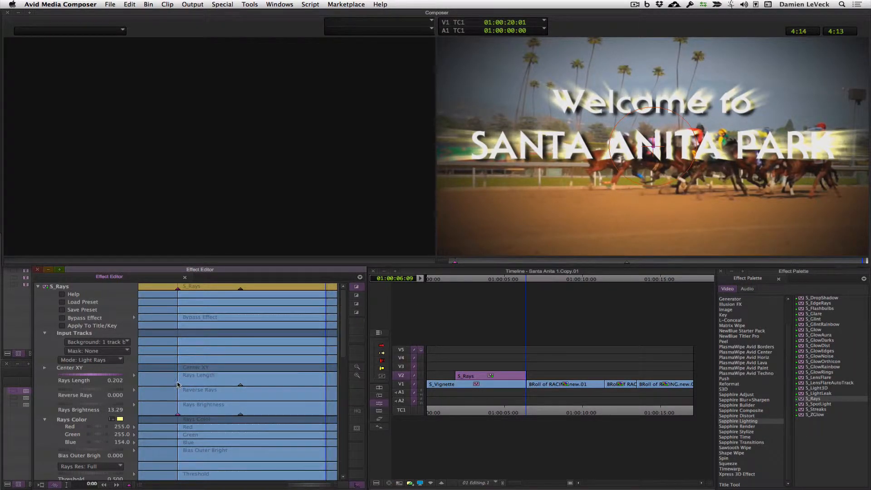
Add the Rays Length keyframe again at the title's first frame and set its value to 0.646.
click(178, 385)
right_click(177, 386)
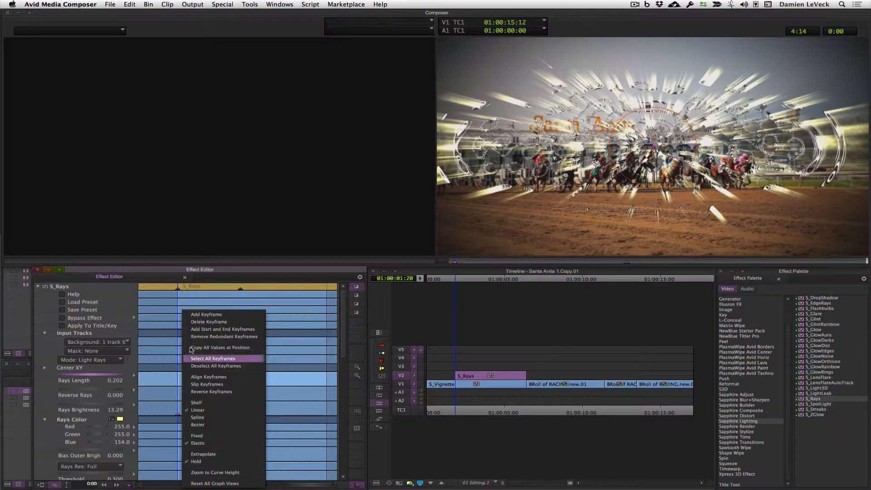
click(204, 313)
drag(87, 374, 309, 357)
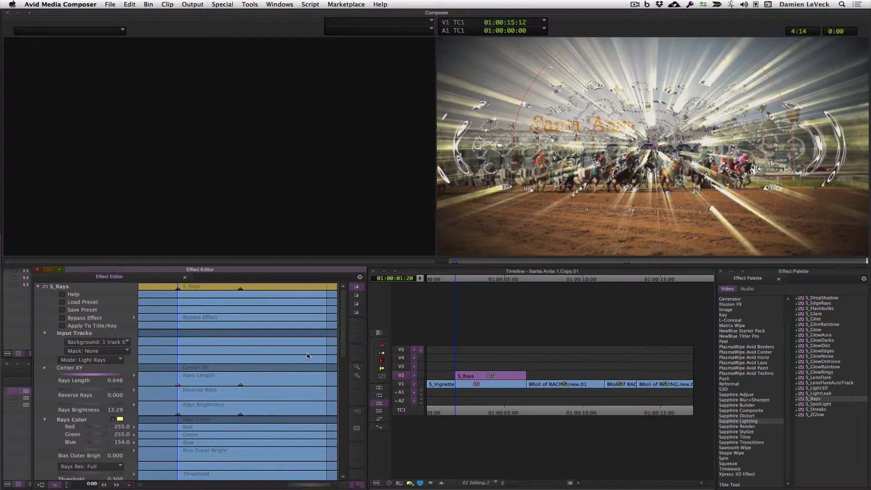
Add S_Rays keyframes at 01:00:06:07 near the title's end, with Rays Length 0.118 and Rays Brightness 1.41.
right_click(324, 387)
click(350, 312)
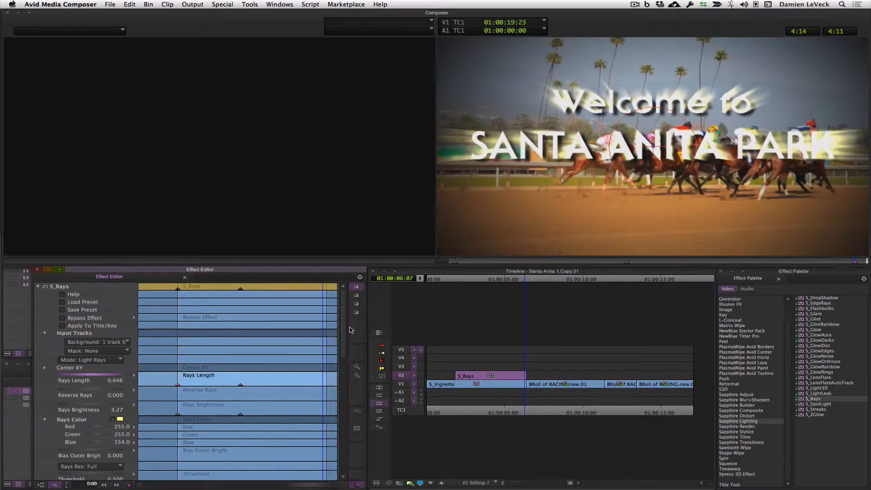
drag(112, 379, 97, 379)
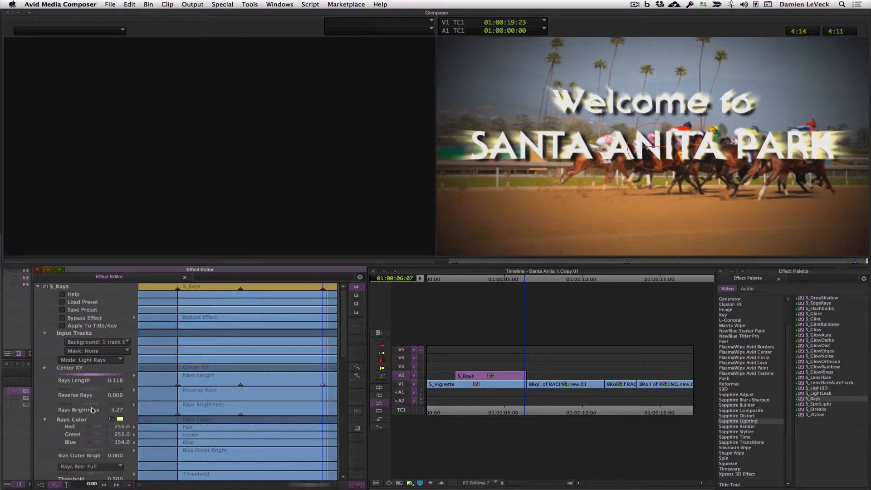
right_click(324, 418)
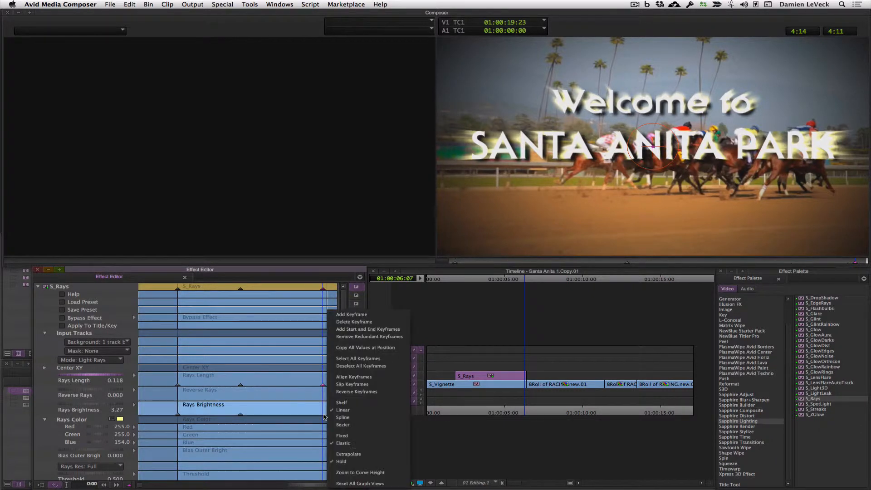
click(351, 320)
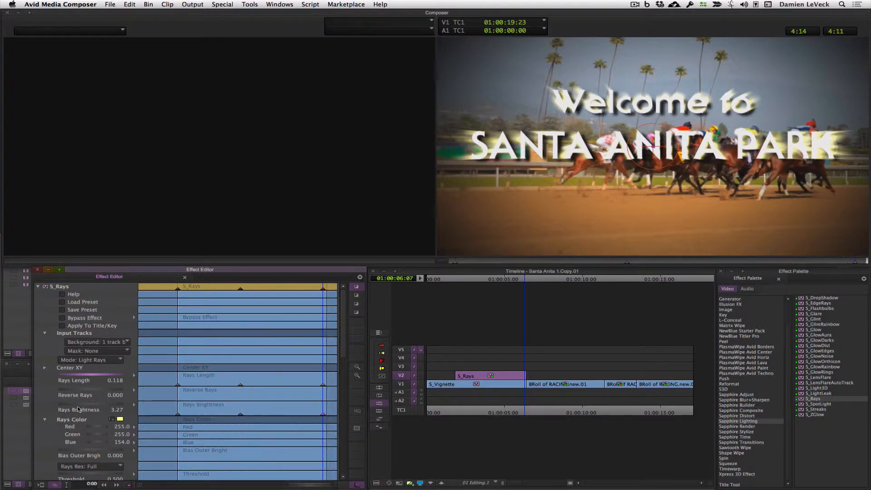
drag(77, 406, 54, 407)
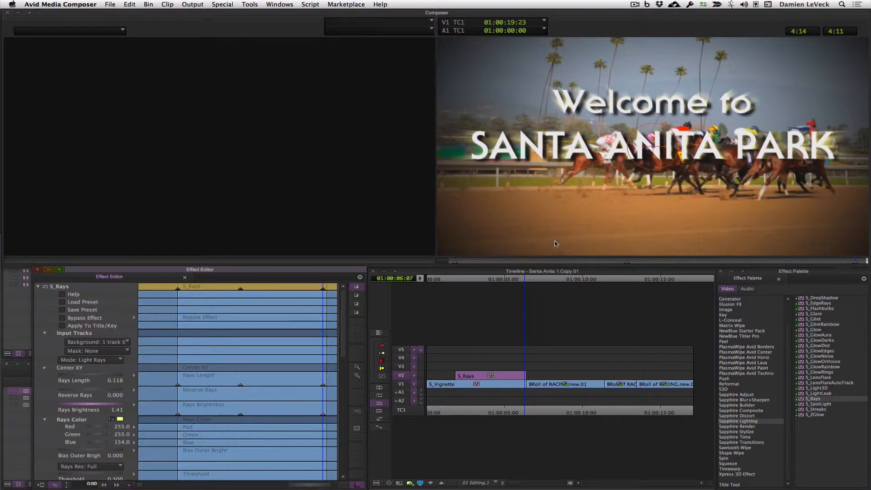
click(452, 262)
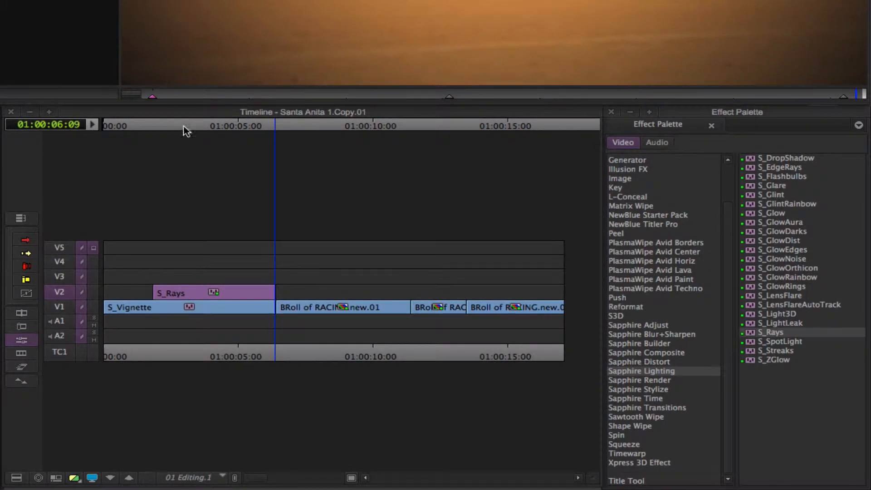
Stack the Sapphire Adjust effect S_Tint onto the V2 title and reorder it below S_DropShadow.
click(650, 329)
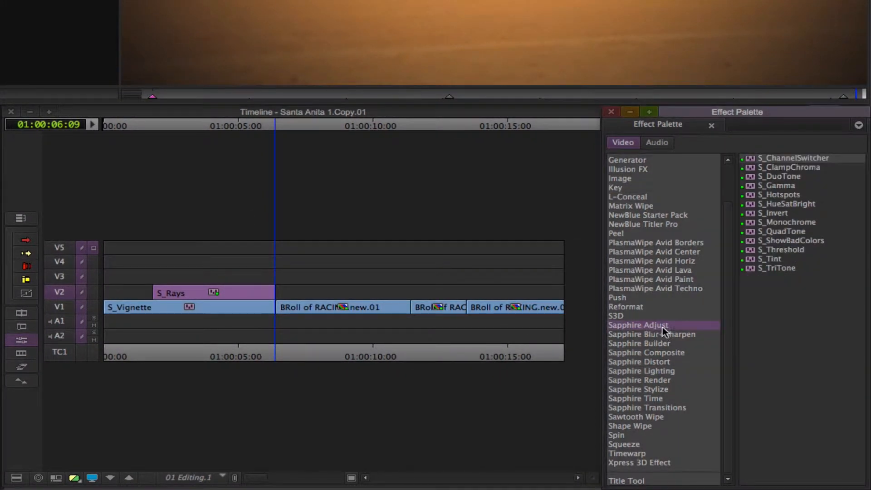
click(757, 259)
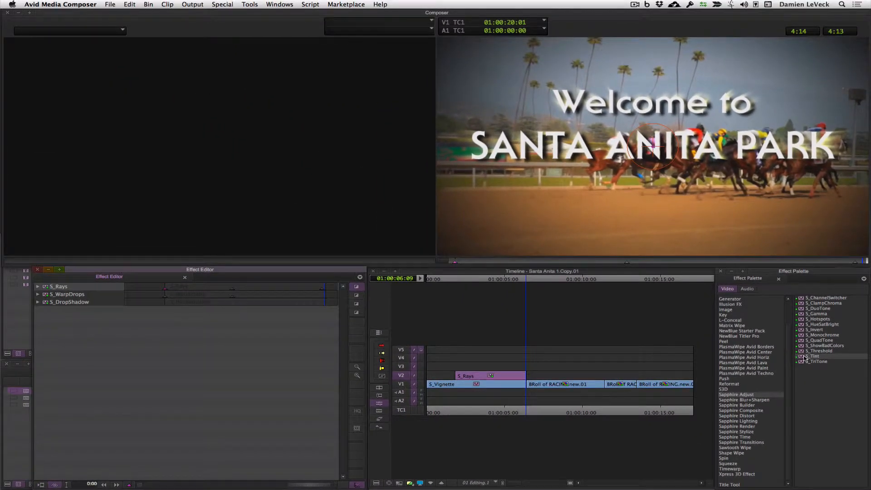
click(801, 358)
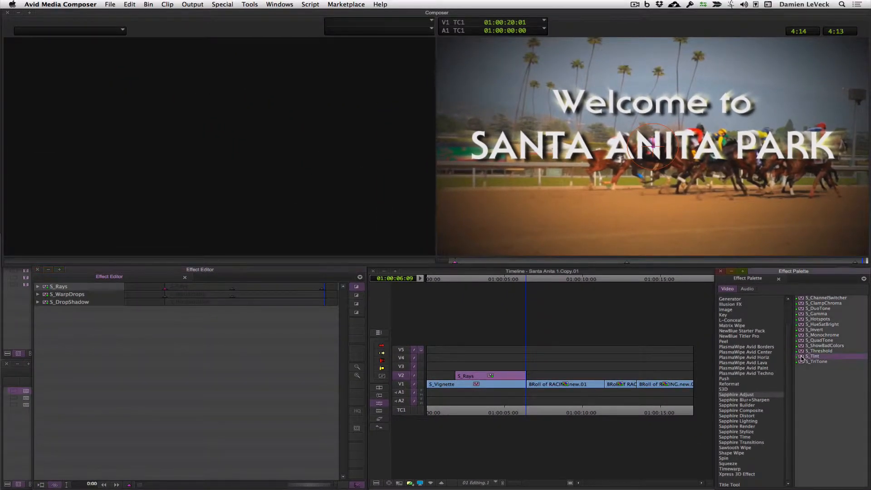
drag(801, 359, 487, 377)
click(502, 363)
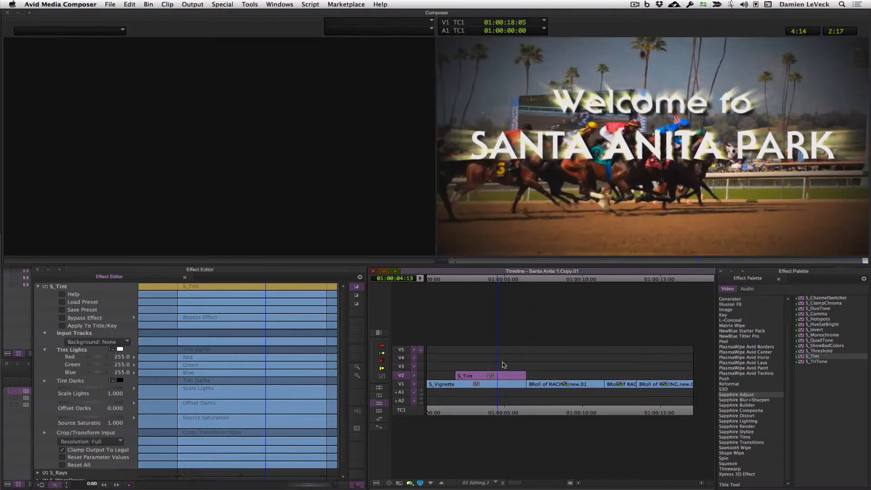
click(38, 286)
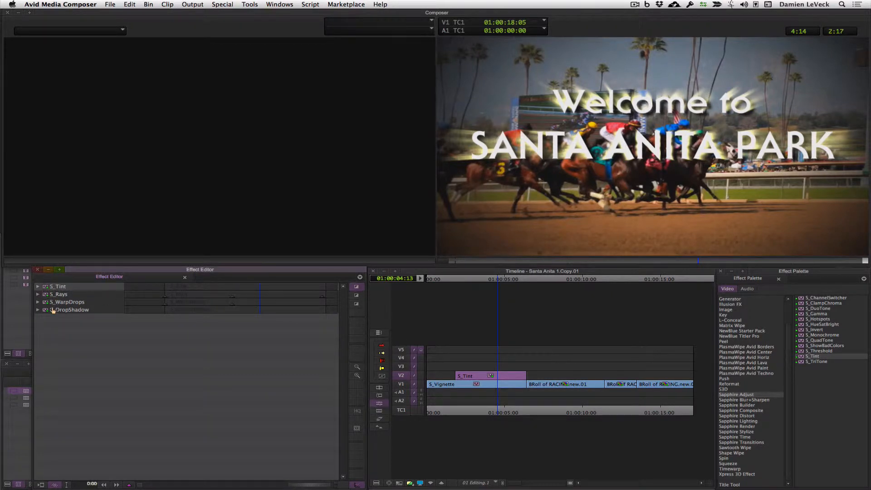
drag(53, 318, 51, 320)
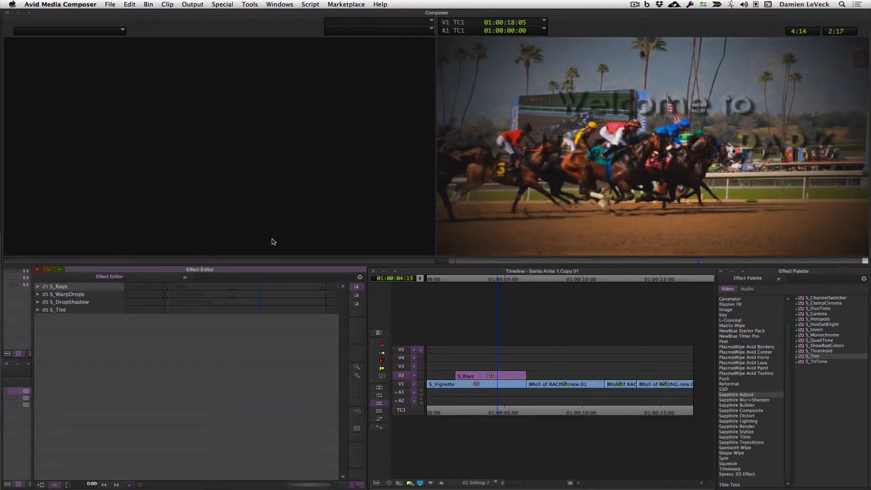
Turn off Apply To Title/Key for S_DropShadow and collapse its parameters.
click(38, 303)
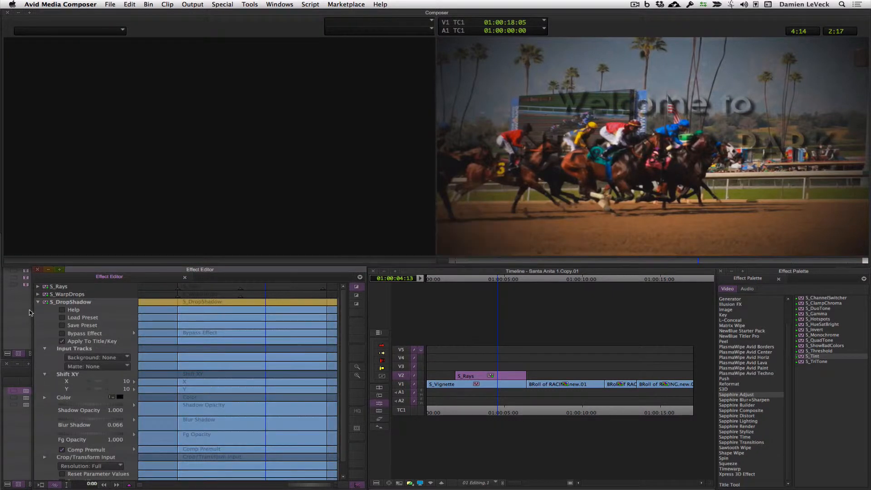
click(61, 342)
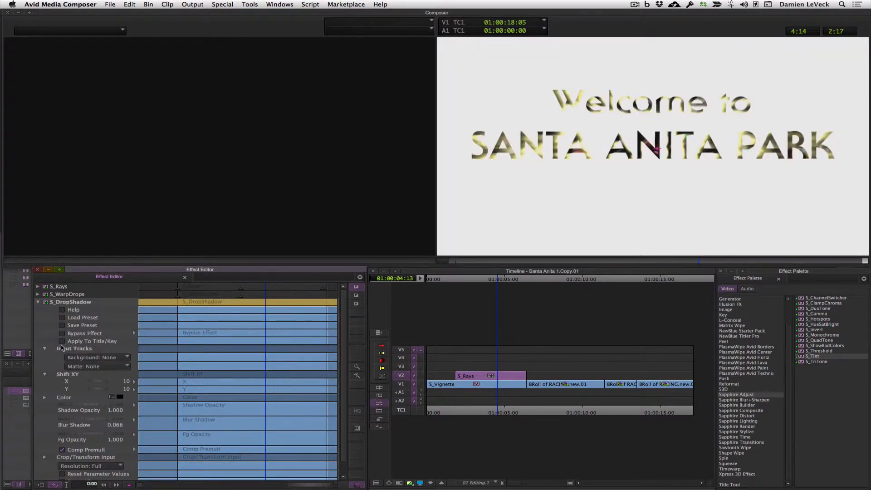
click(62, 341)
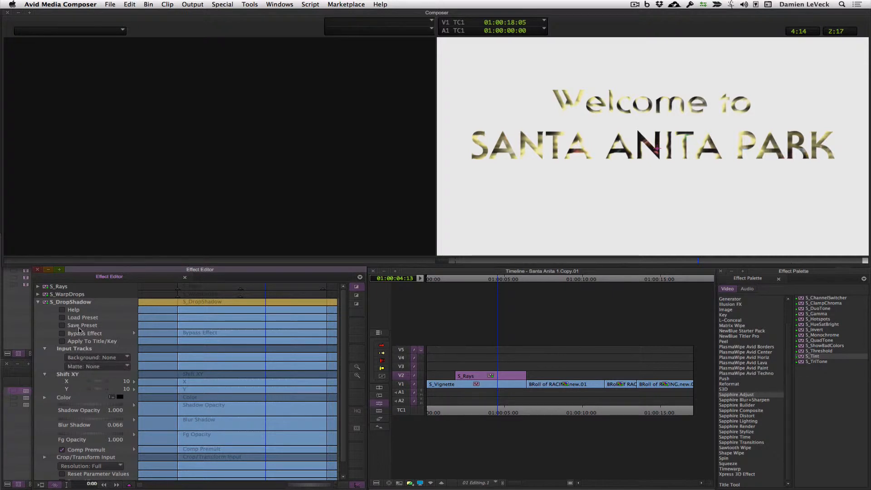
click(38, 303)
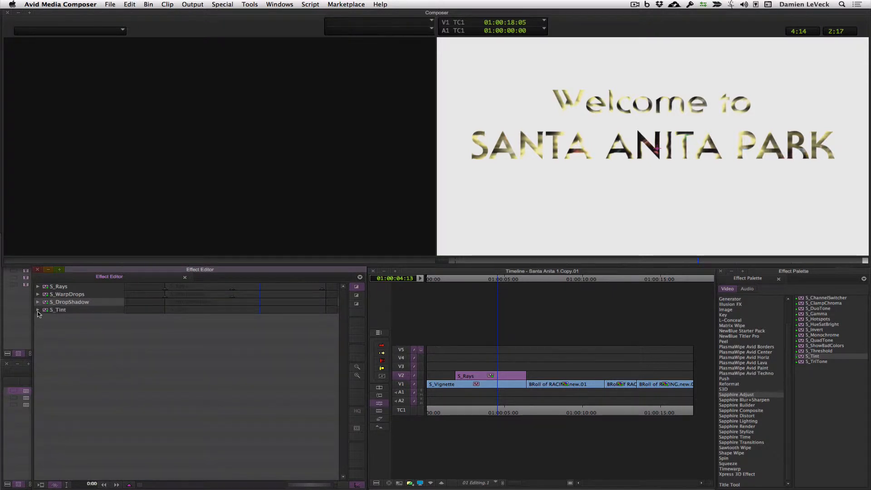
Enable Apply To Title/Key for S_Tint and set its Background input to None.
click(38, 310)
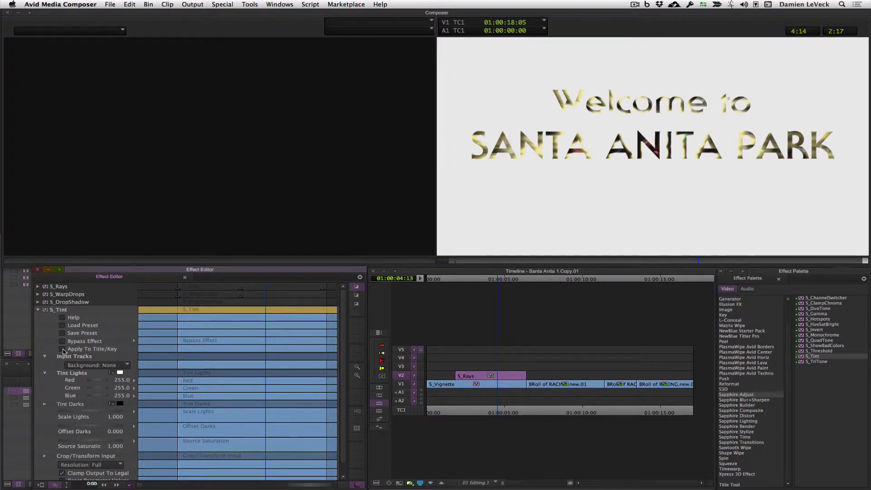
click(62, 350)
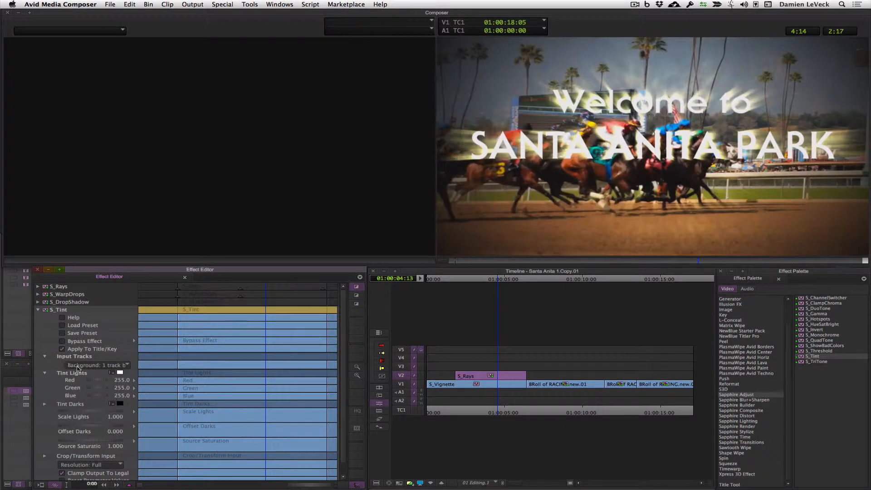
click(78, 368)
click(87, 375)
click(38, 309)
Check the input track settings of S_WarpDrops and S_Rays and play the title from its first frame.
click(39, 295)
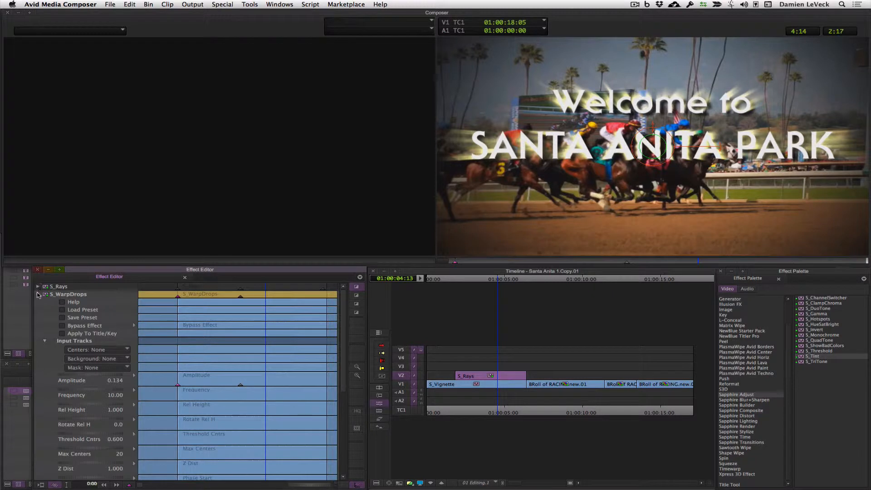
click(38, 295)
click(38, 286)
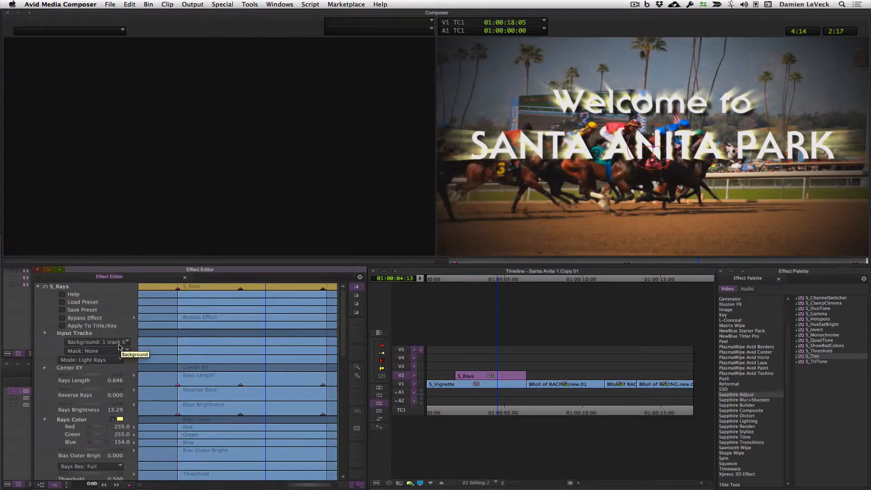
click(38, 286)
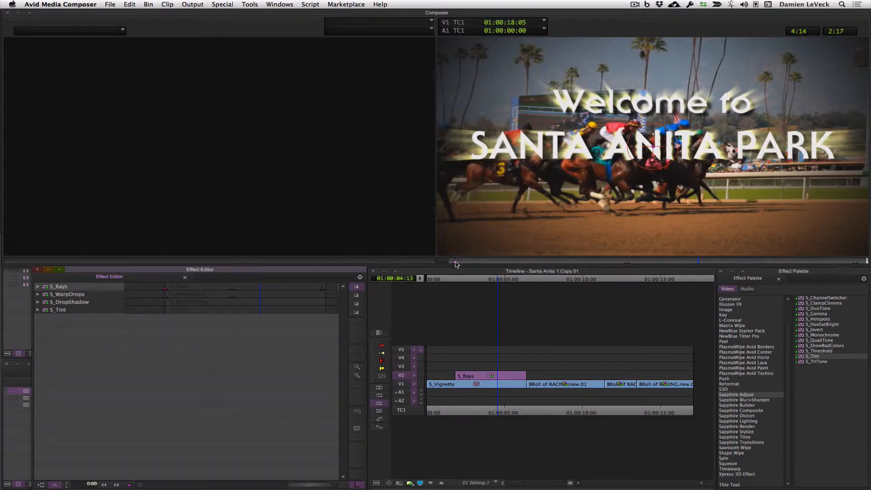
click(455, 262)
key(space)
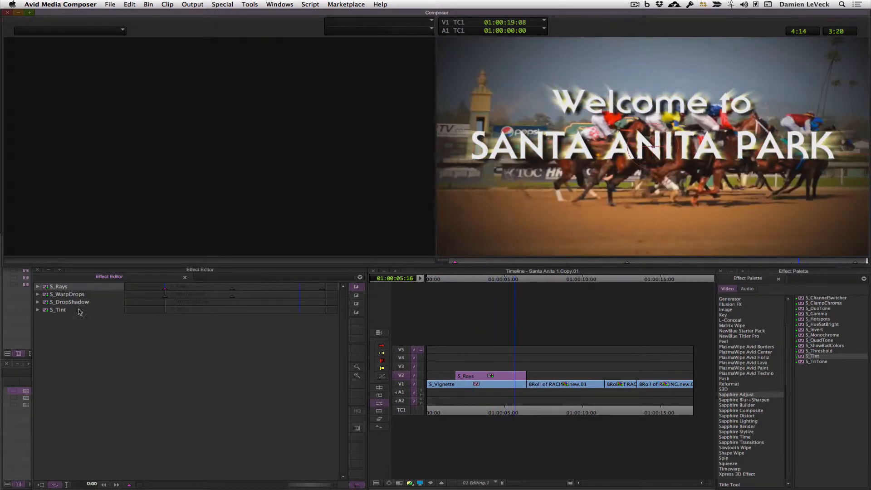
Set the Blue value of S_Tint's Tint Lights to 130 to colour the title yellow.
click(38, 310)
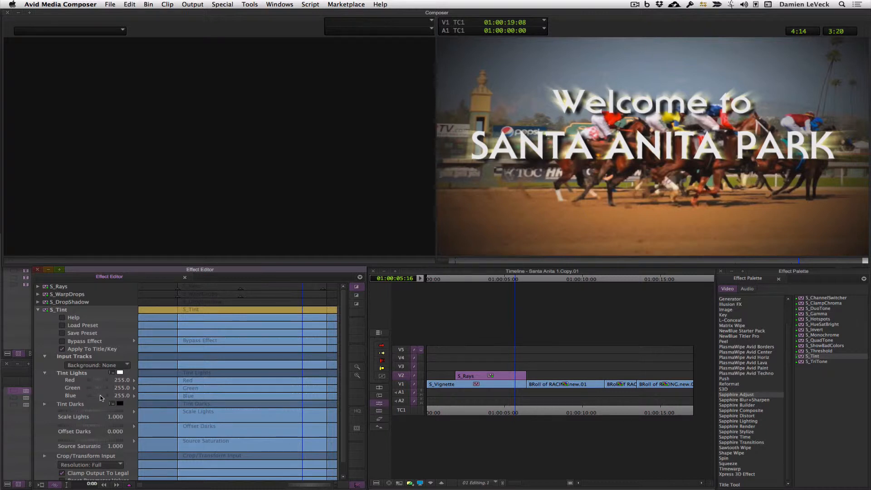
drag(100, 398, 86, 398)
drag(77, 397, 47, 399)
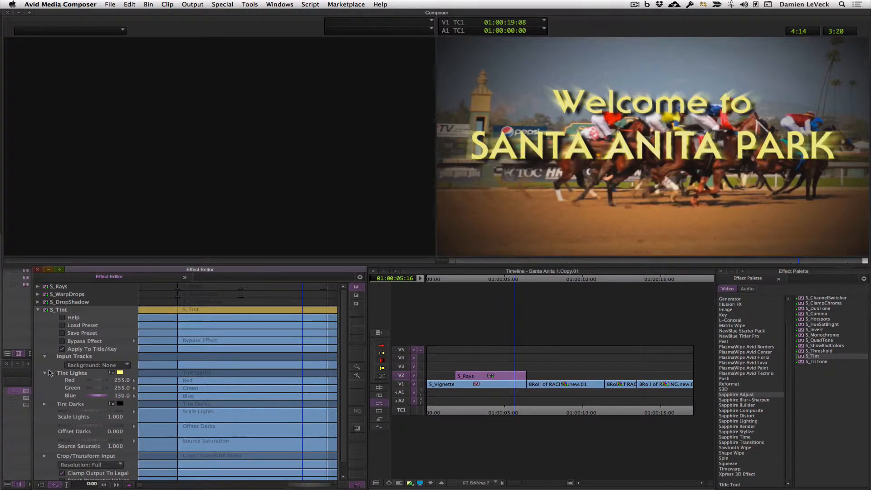
click(44, 372)
Play the title from its first frame to preview the tint, collapse S_Tint and scrub to 01:00:06:00.
click(454, 261)
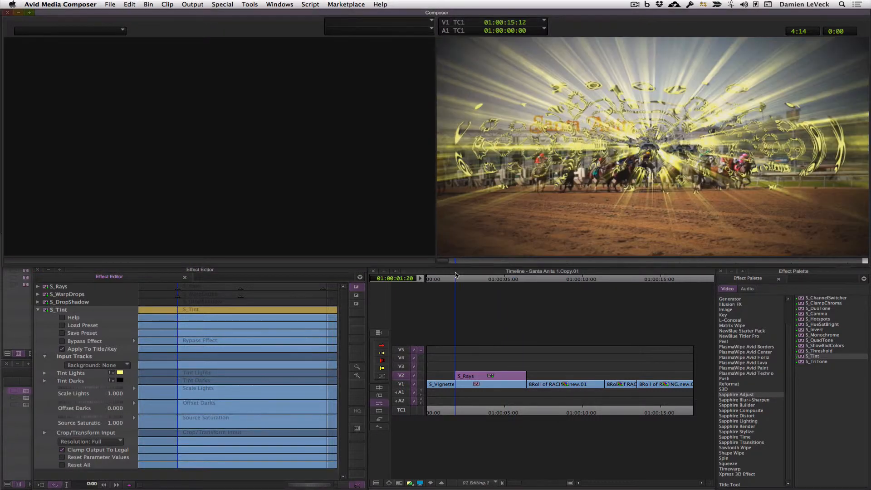
key(space)
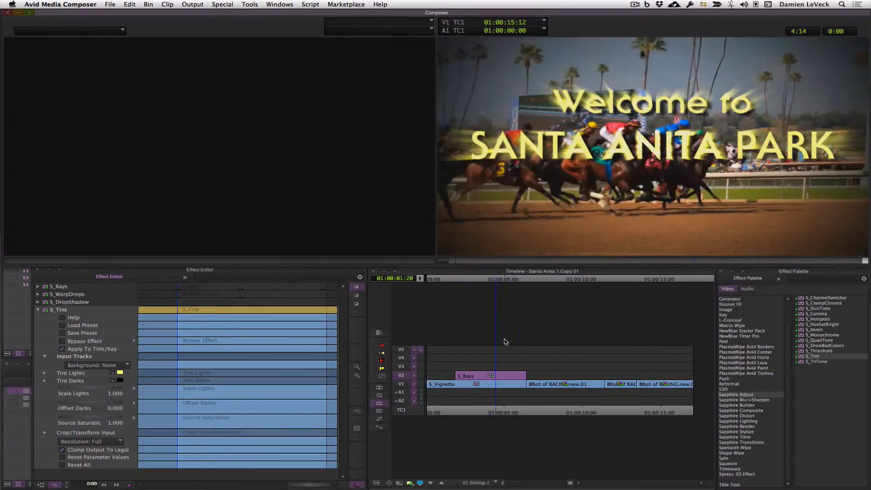
click(39, 310)
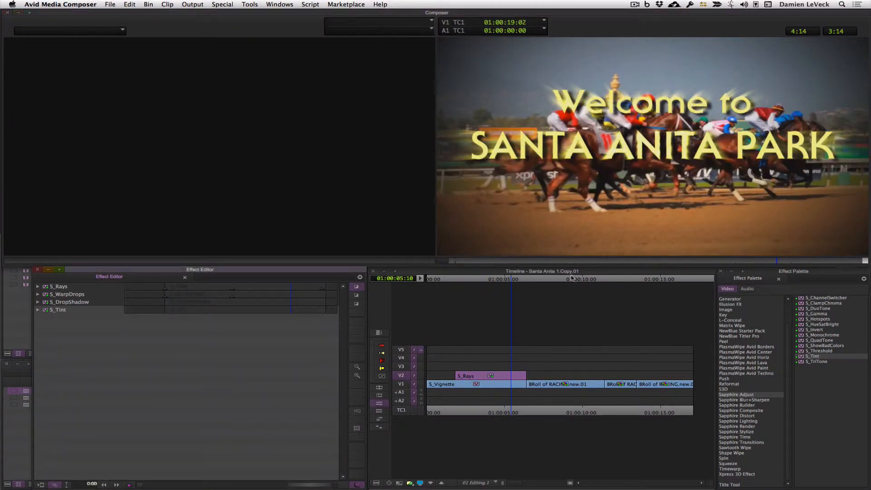
drag(790, 260, 828, 262)
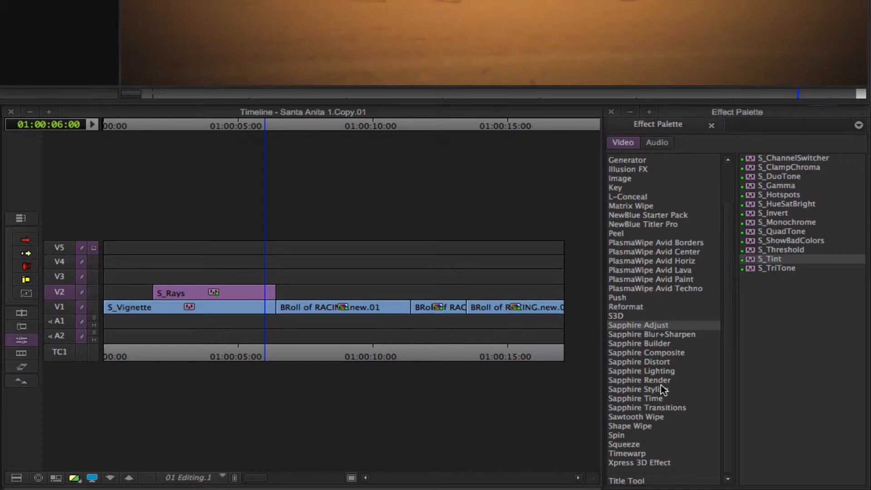
Add S_RackDefocus from Sapphire Blur+Sharpen to the title clip's effect stack and set its Background input to 1 track below.
click(664, 335)
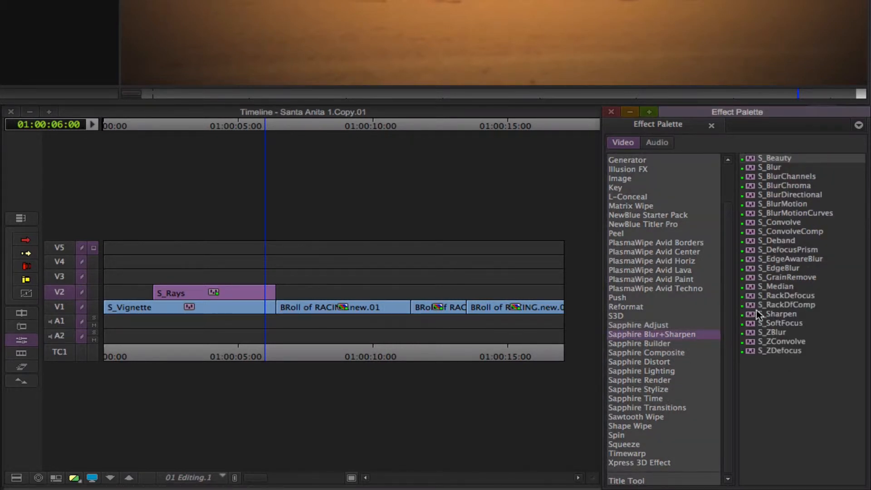
click(758, 296)
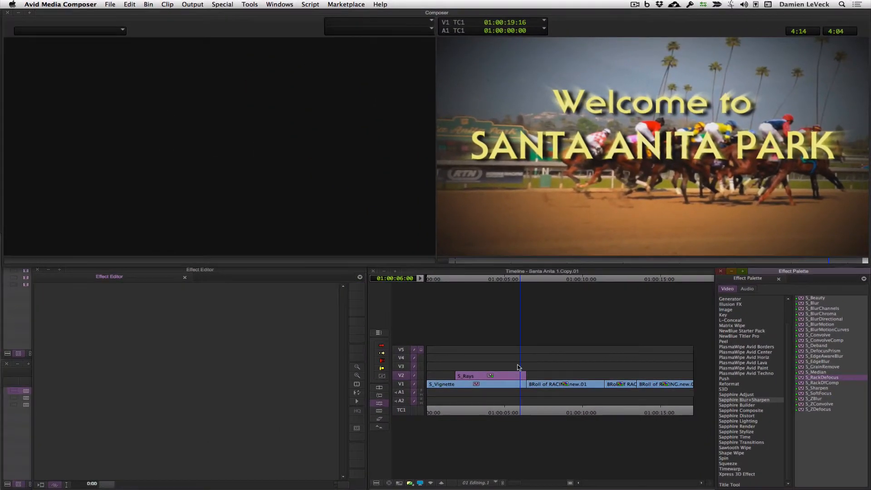
drag(519, 368, 517, 375)
click(510, 375)
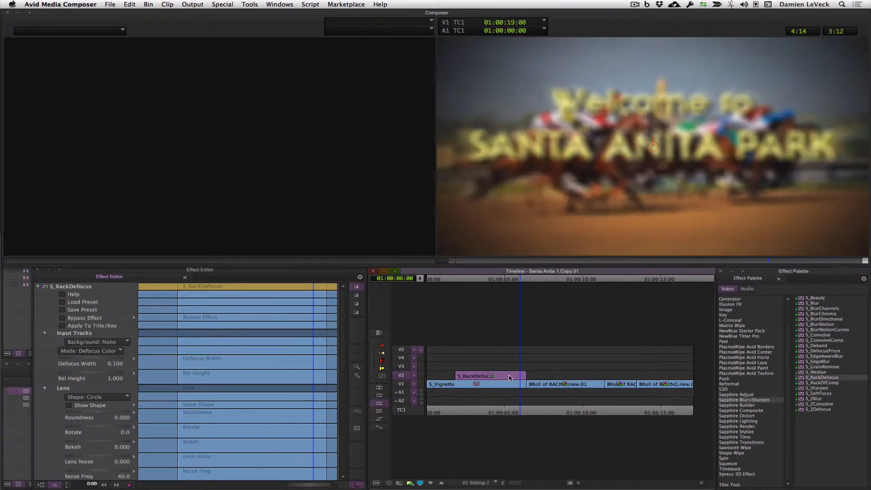
click(89, 345)
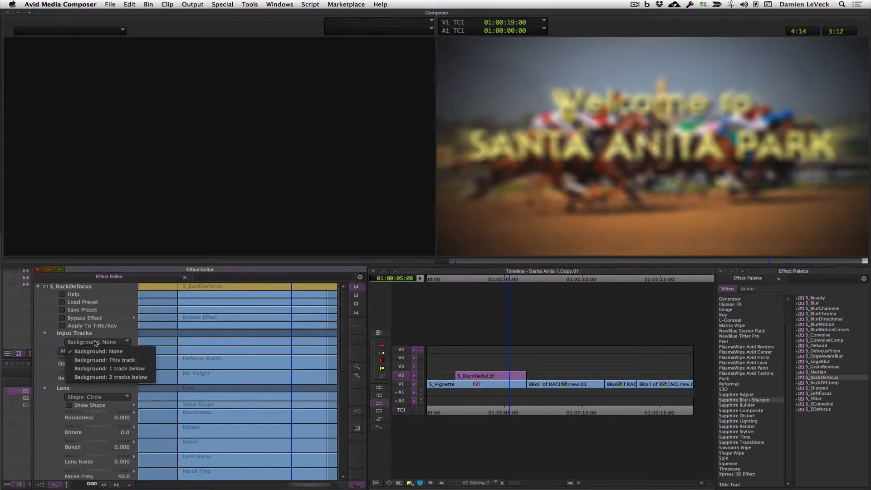
click(102, 369)
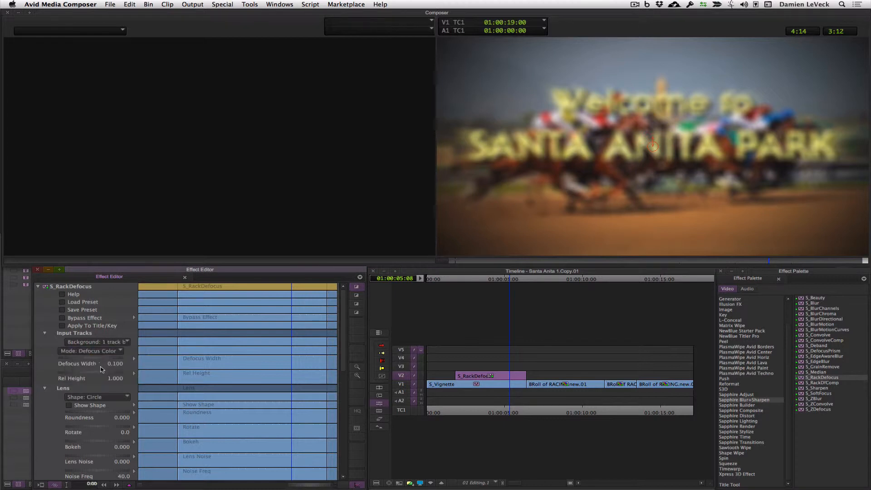
Set the Background input of S_Rays to None so the defocus affects only the title.
click(38, 287)
click(38, 294)
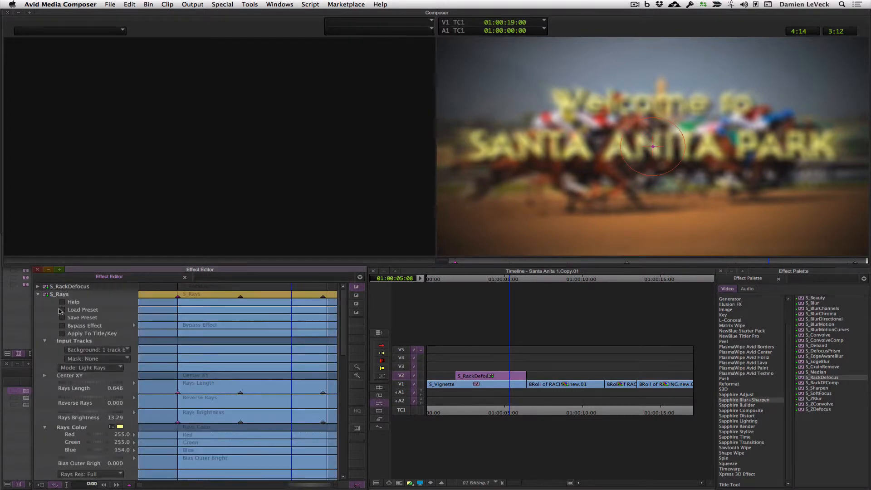
click(86, 352)
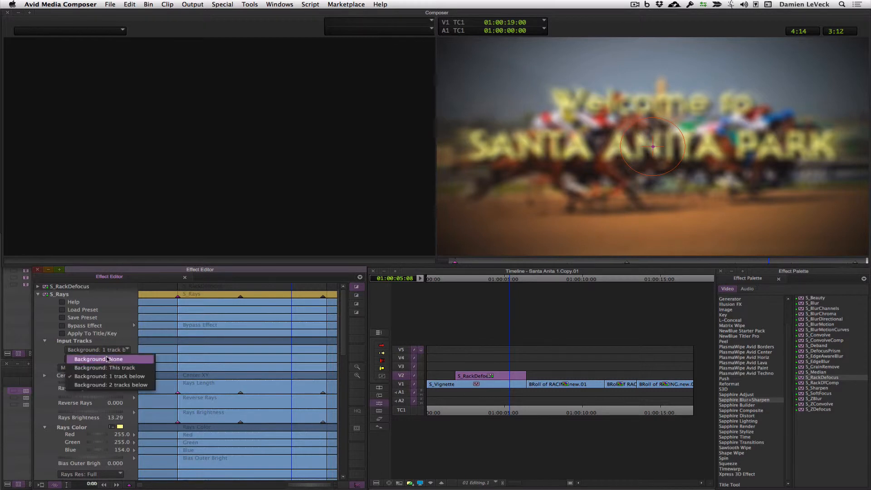
click(105, 359)
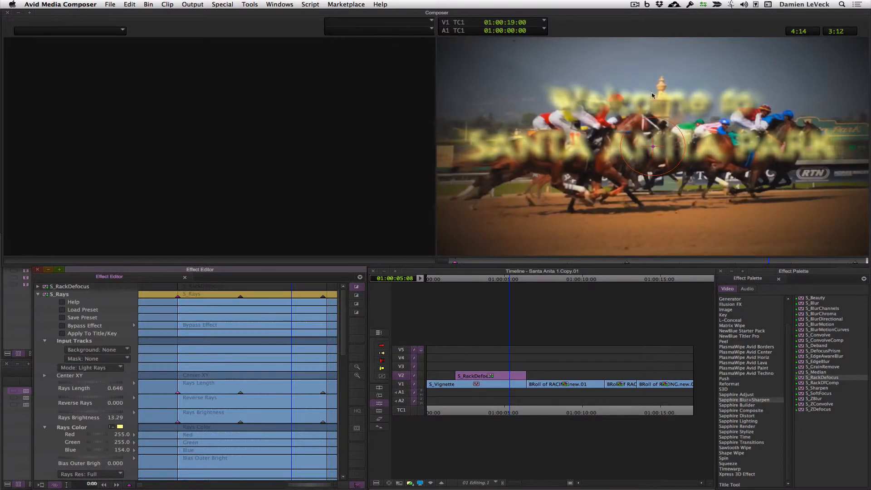
click(38, 294)
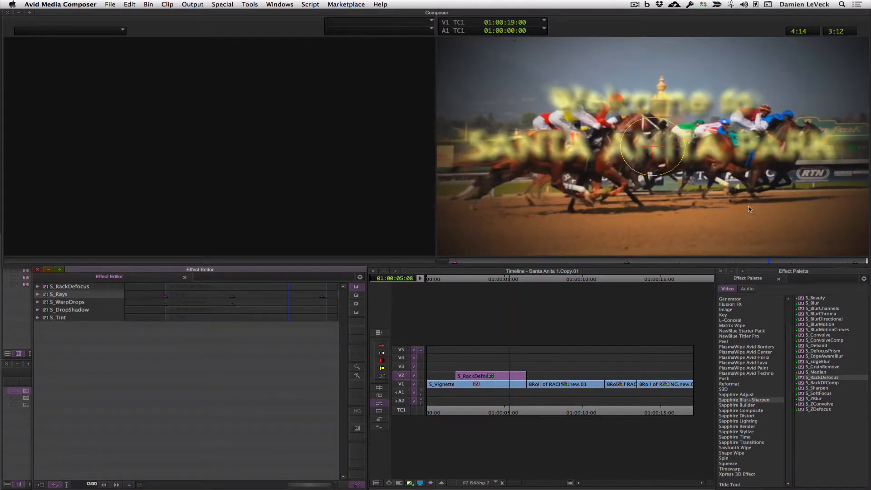
Add a Defocus Width keyframe to S_RackDefocus at 01:00:05:18.
click(38, 286)
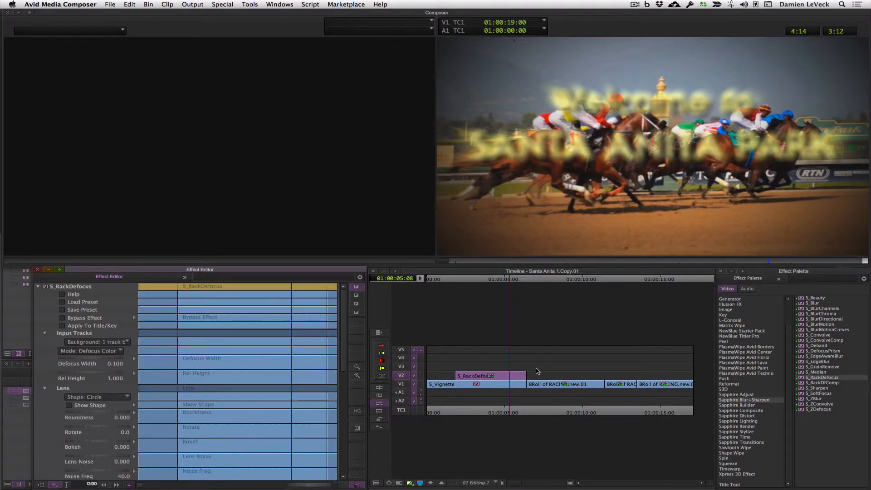
click(515, 377)
drag(515, 378, 516, 378)
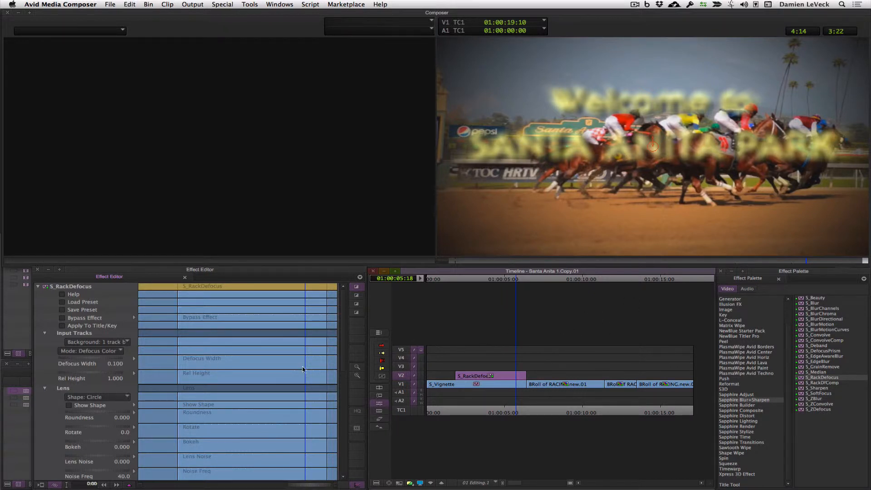
right_click(306, 370)
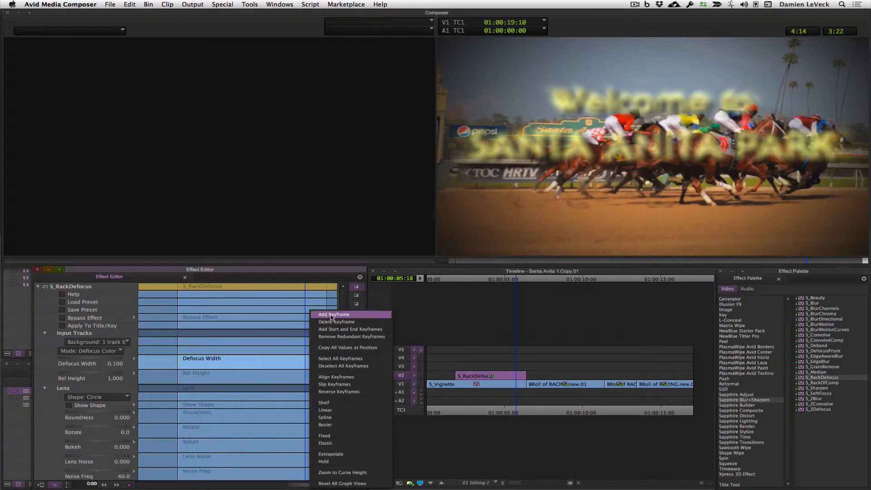
click(336, 313)
Add a Defocus Width keyframe at 01:00:06:09, the end of the title, and set its value to 0.205.
click(325, 369)
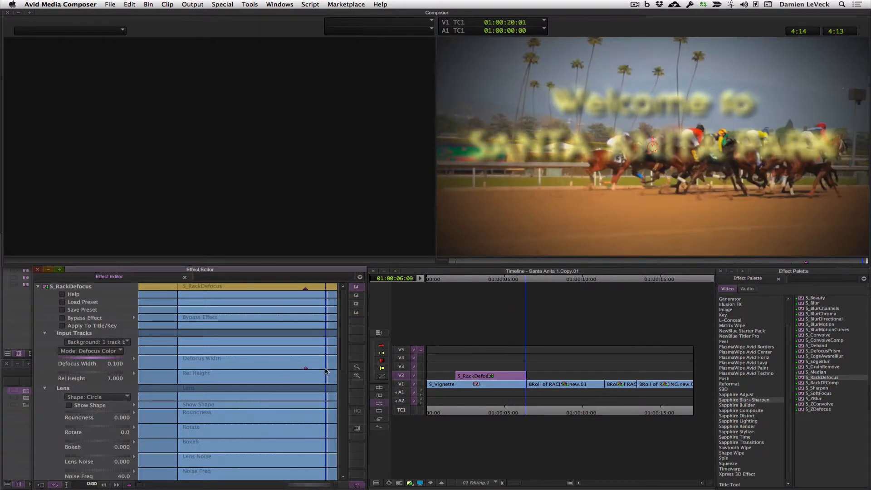
right_click(328, 371)
click(357, 316)
drag(76, 359, 107, 359)
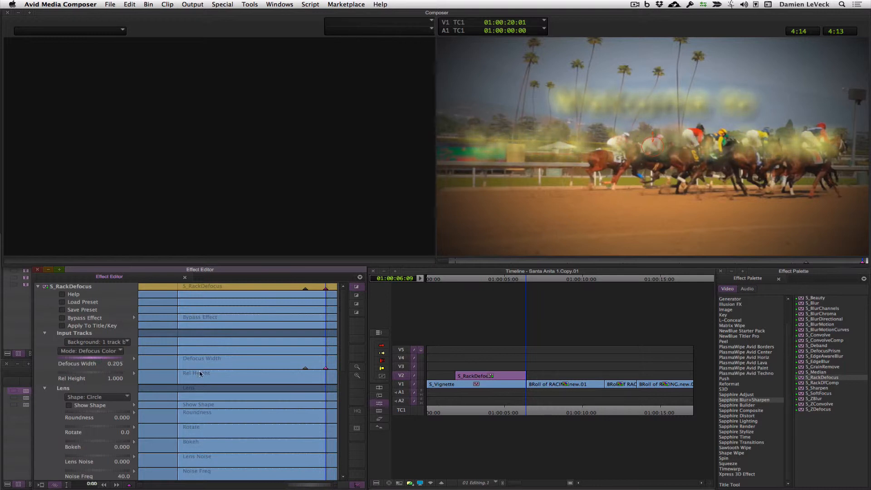
Set the Defocus Width keyframe at 01:00:05:18 to 0.000 and play the title's ending.
click(304, 370)
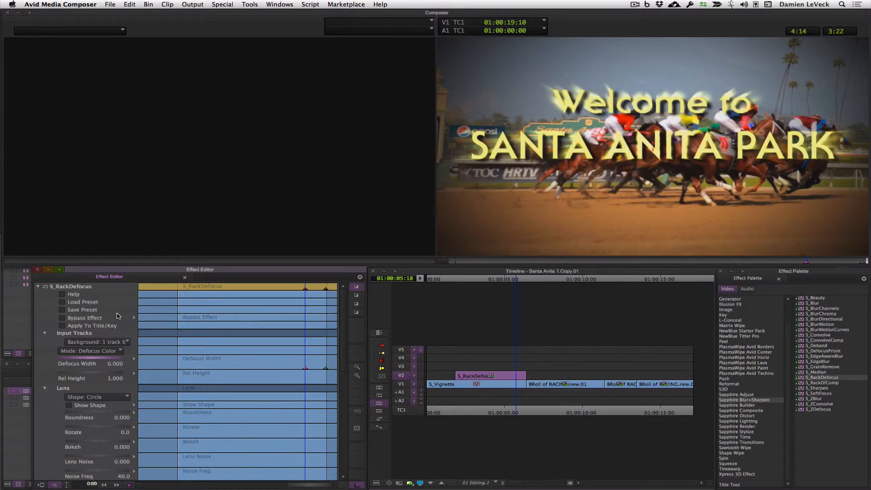
key(space)
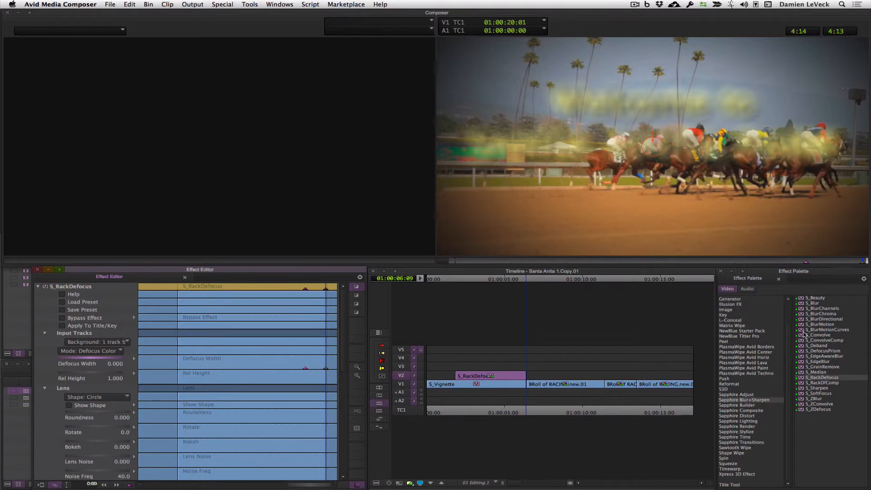
Leave effect mode and add a fade-out to the title clip on V2, running from 01:00:05:16 to its end.
key(shift+F9)
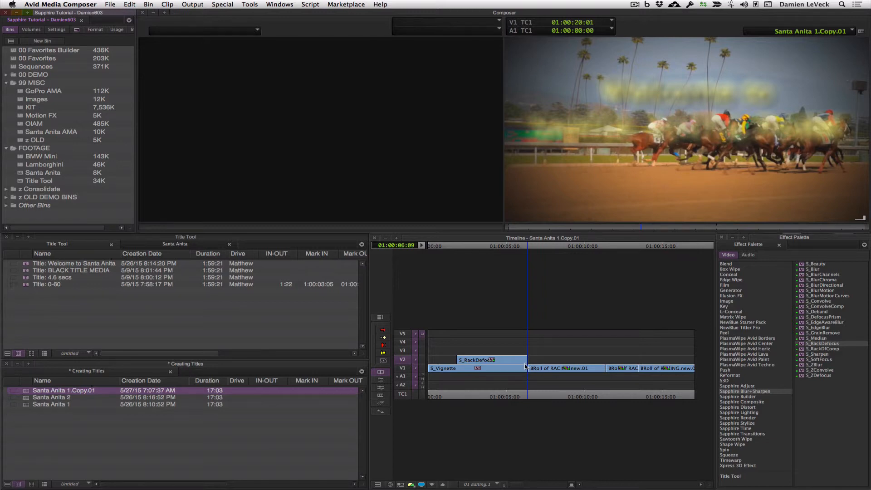
click(520, 376)
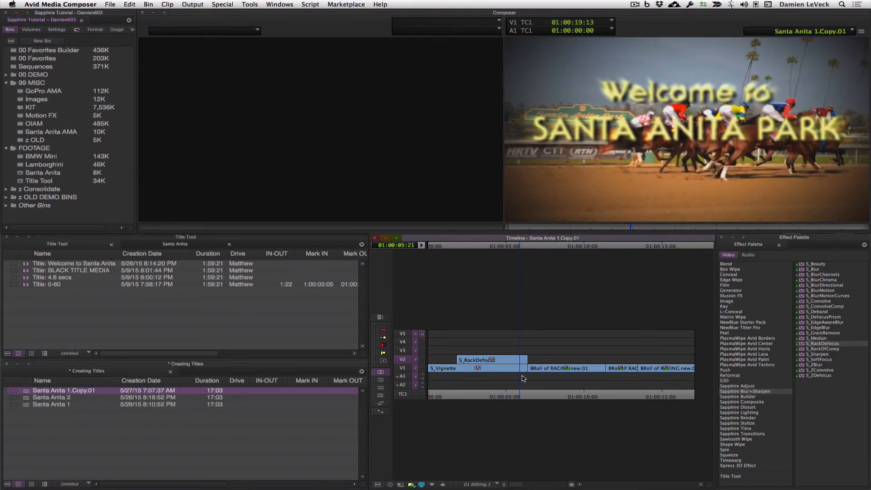
key(Left)
key(Left)
key(Left)
key(Left)
key(Left)
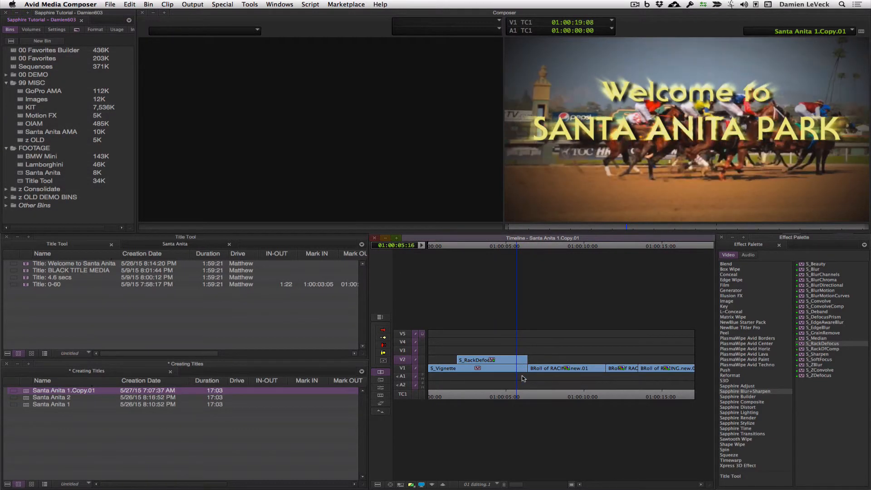
key(h)
click(523, 372)
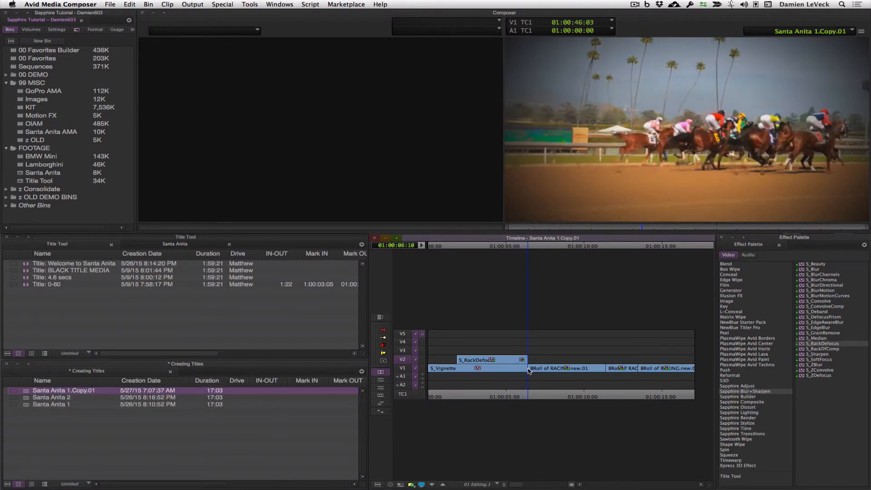
Add a fade-in at the start of the title clip on V2 and scrub through the opening.
drag(523, 372, 465, 387)
key(super+z)
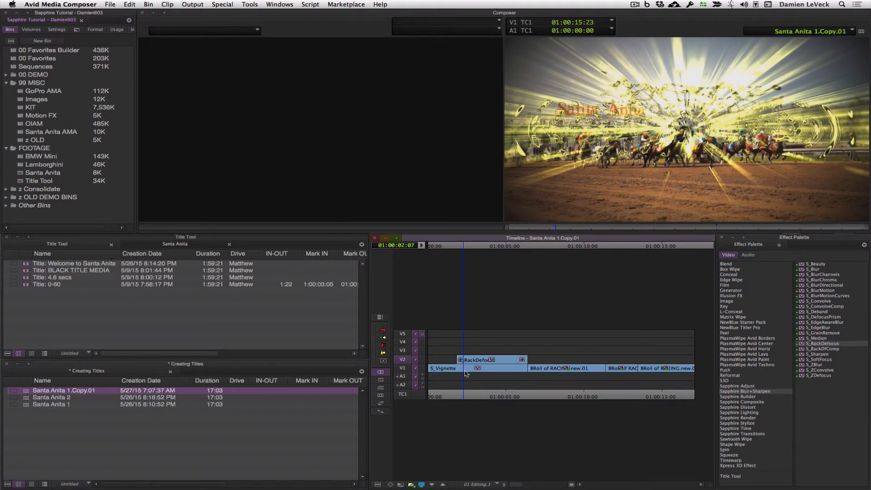
drag(461, 370, 488, 377)
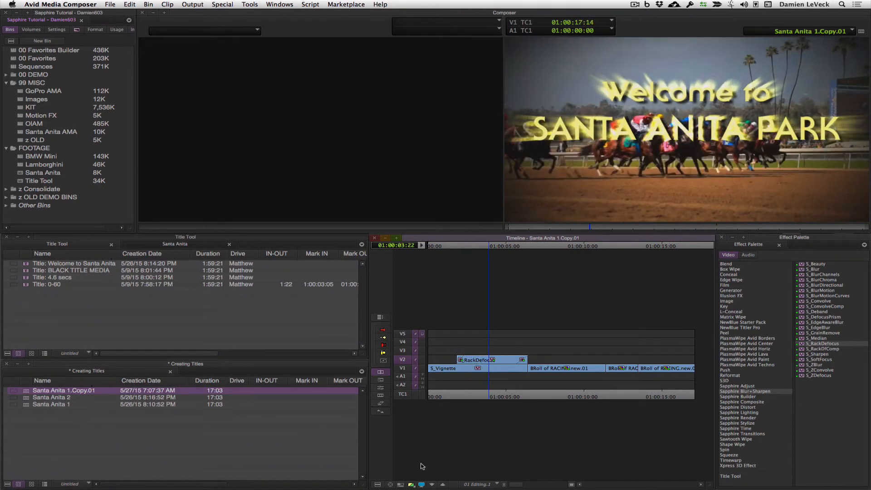
Render the title clip's effects and play the sequence from just before the title to review the finished animation.
key(r)
key(Return)
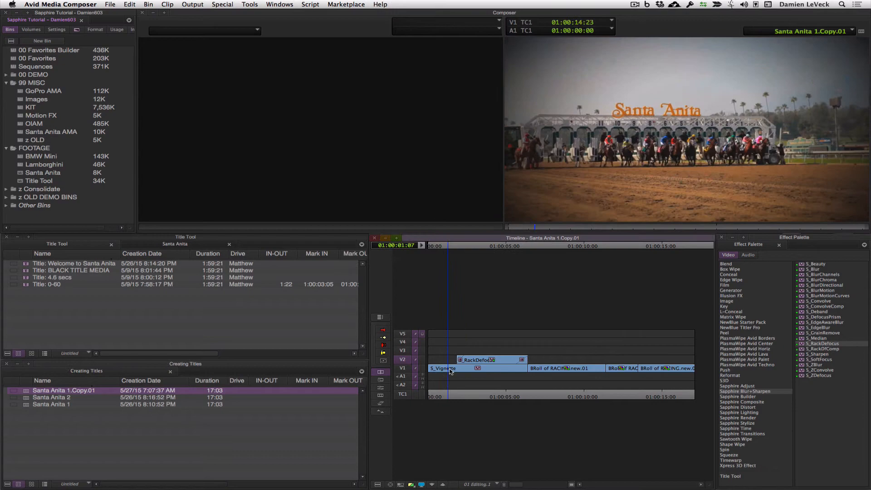
key(space)
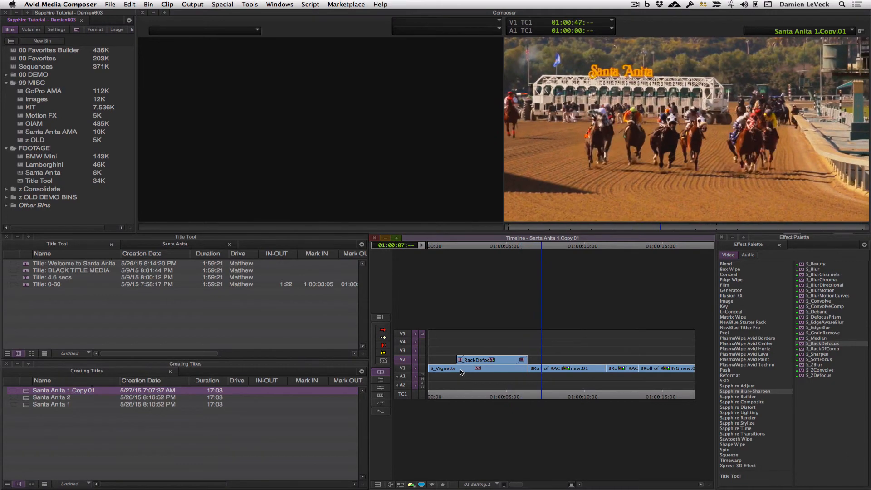
click(450, 371)
key(space)
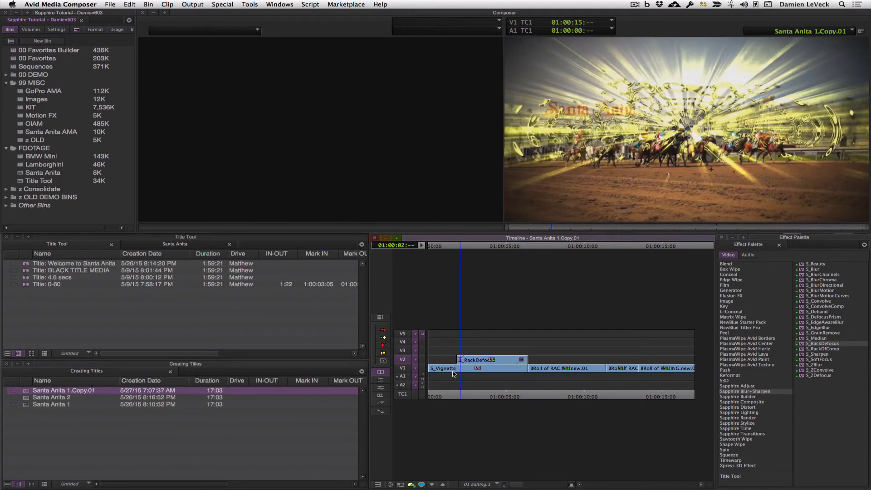